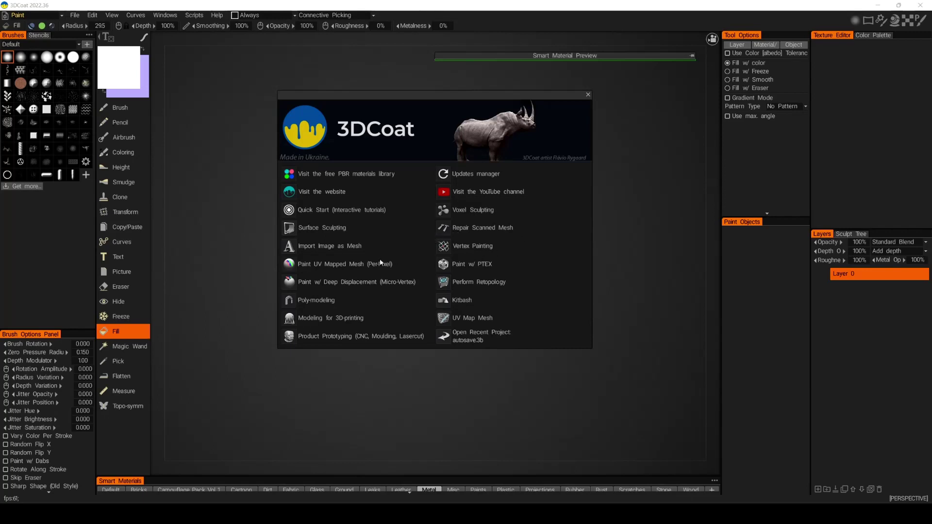
Start a voxel sculpt from the cube primitive and reshape it into a flat square slab about 64.1 × 11.7 × 64.1
click(464, 212)
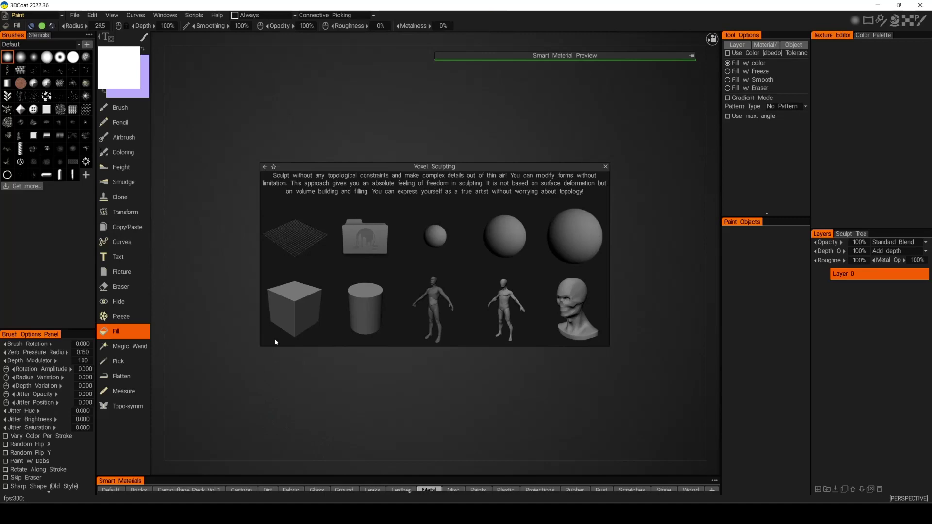
click(304, 307)
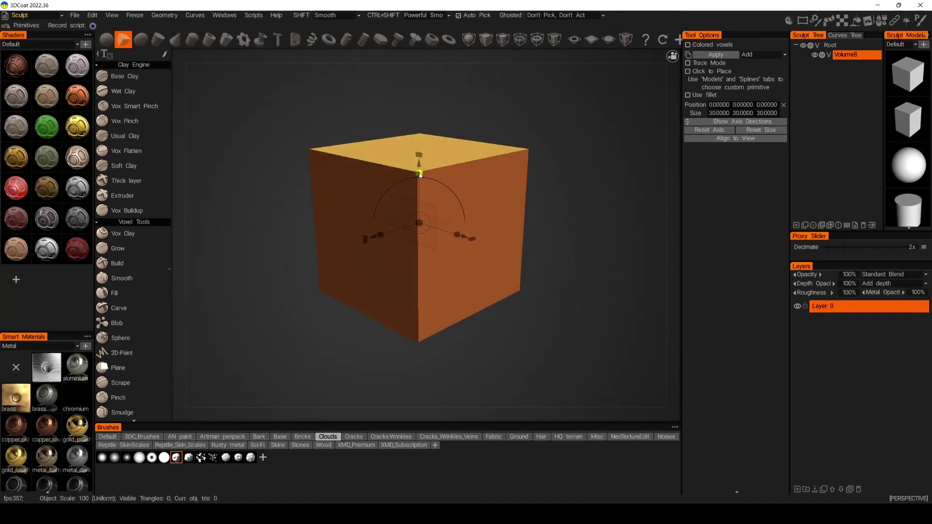
drag(420, 173, 439, 230)
alt+drag(439, 230, 527, 269)
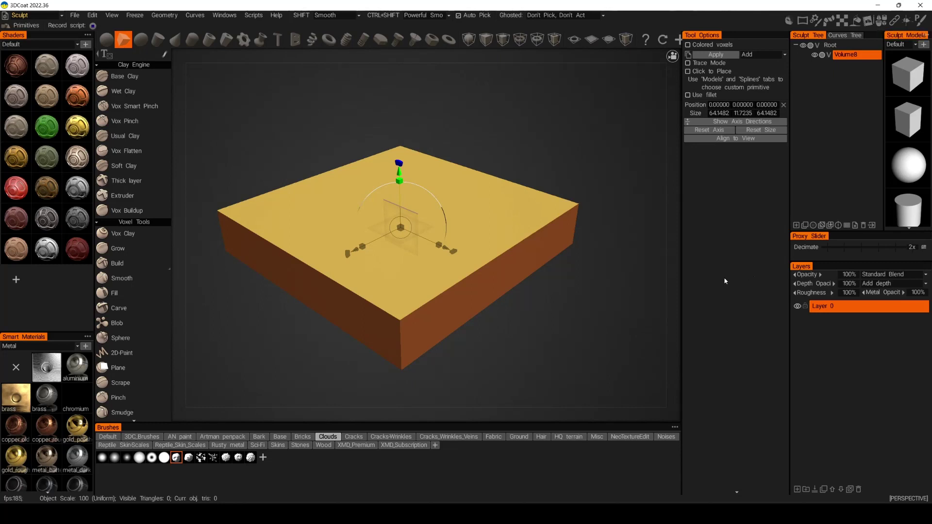
Raise the volume's resolution to 8x and apply the slab primitive, leaving Wet Clay as the active tool
click(847, 225)
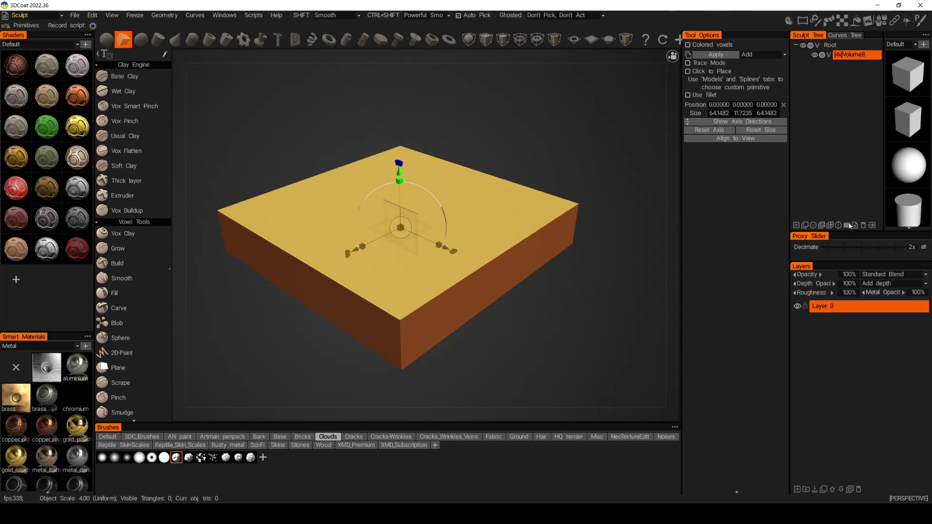
click(847, 226)
click(721, 56)
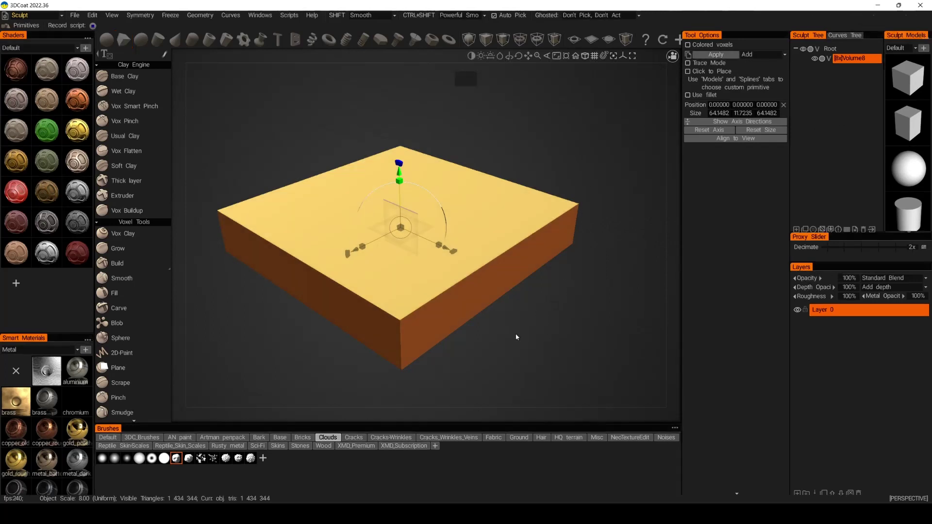
click(130, 92)
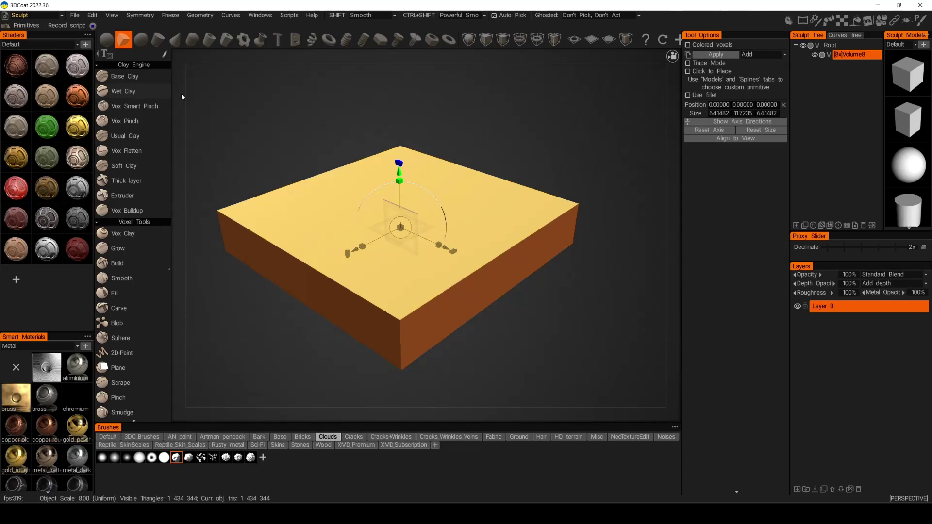
mouse_move(573, 297)
mouse_down()
mouse_move(565, 303)
mouse_move(522, 270)
mouse_move(474, 331)
mouse_move(471, 264)
mouse_move(453, 277)
mouse_move(433, 243)
mouse_up()
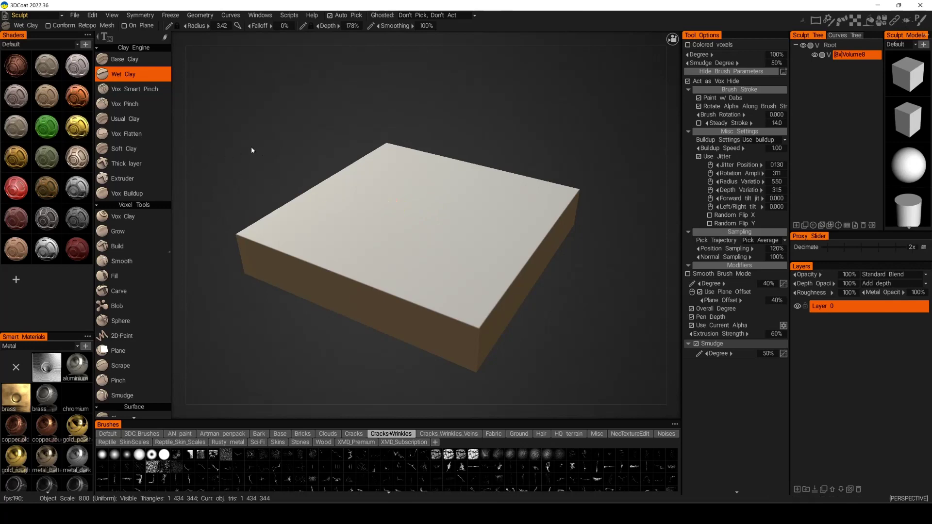
Switch to the Paint room and move the collapsed Smart Material Preview clear of the slab
click(40, 17)
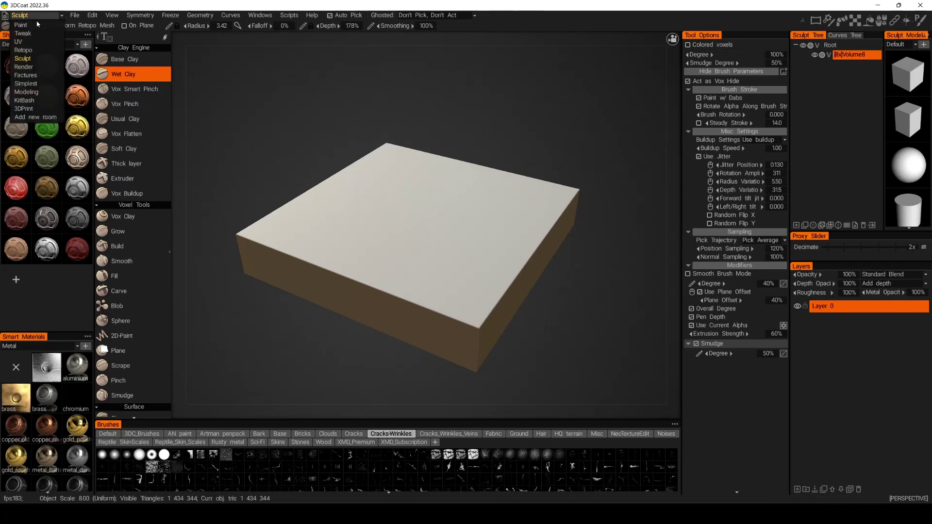
click(20, 25)
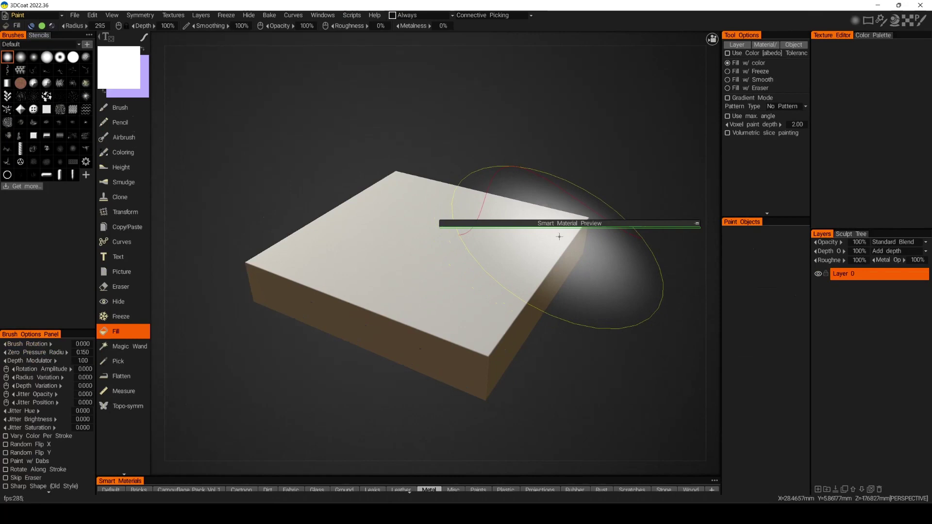
mouse_move(643, 227)
mouse_down()
mouse_move(614, 117)
mouse_move(633, 74)
mouse_up()
alt+drag(509, 257, 466, 231)
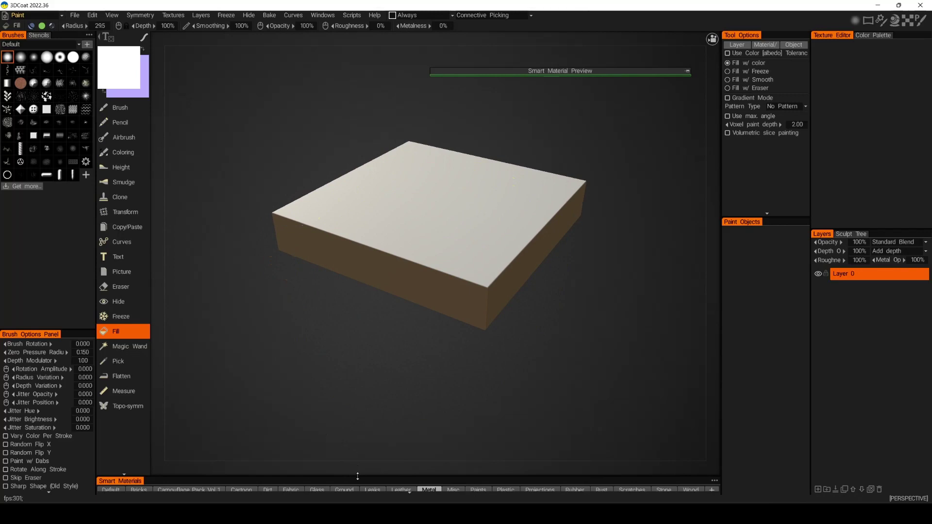
Select the second smart material in the Stone category and preview it over the slab at a finer texture scale
drag(356, 477, 350, 384)
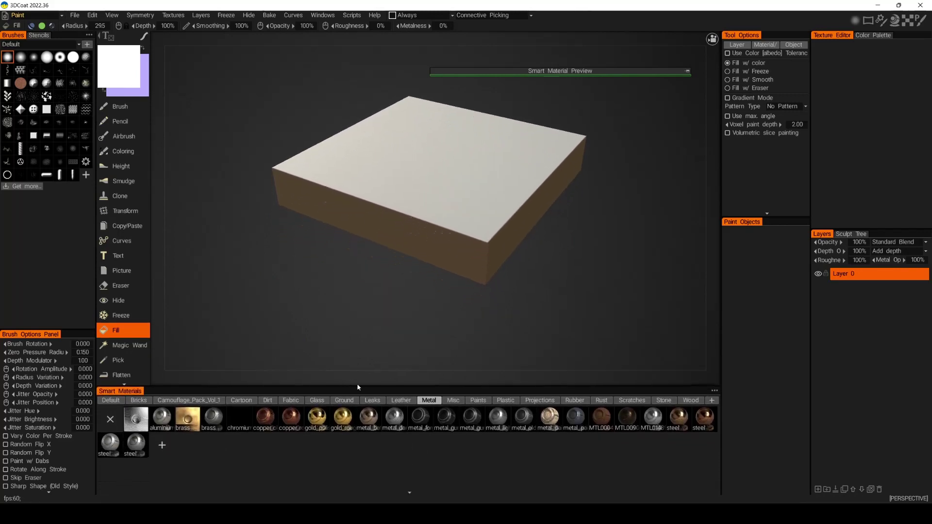
click(664, 400)
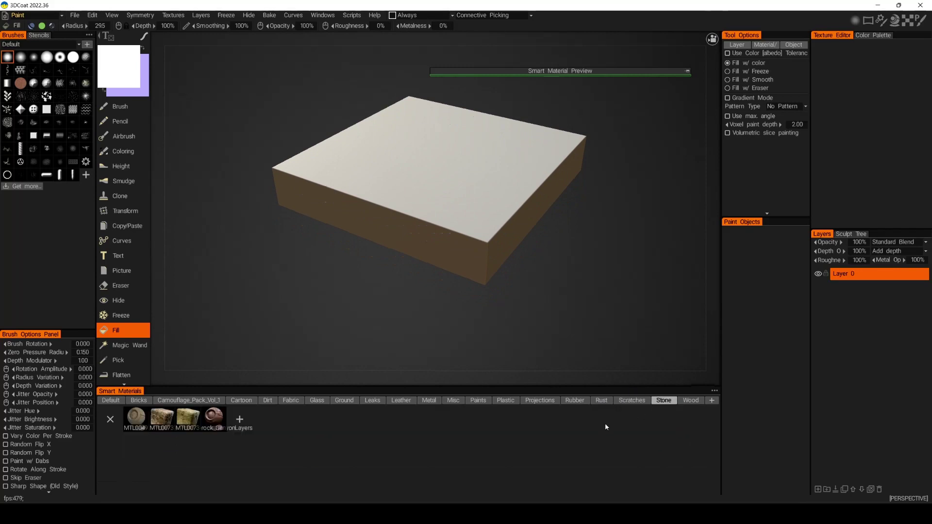
click(162, 419)
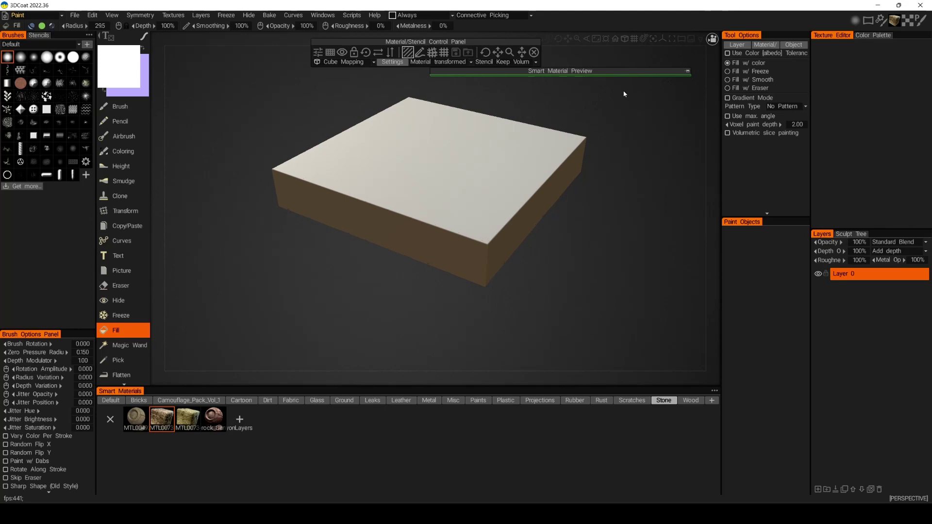
click(688, 71)
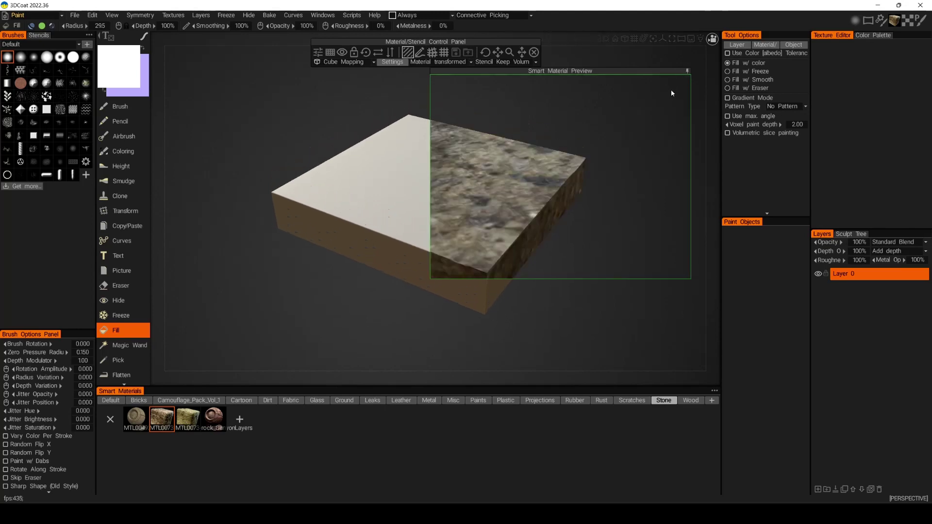
drag(658, 71, 537, 87)
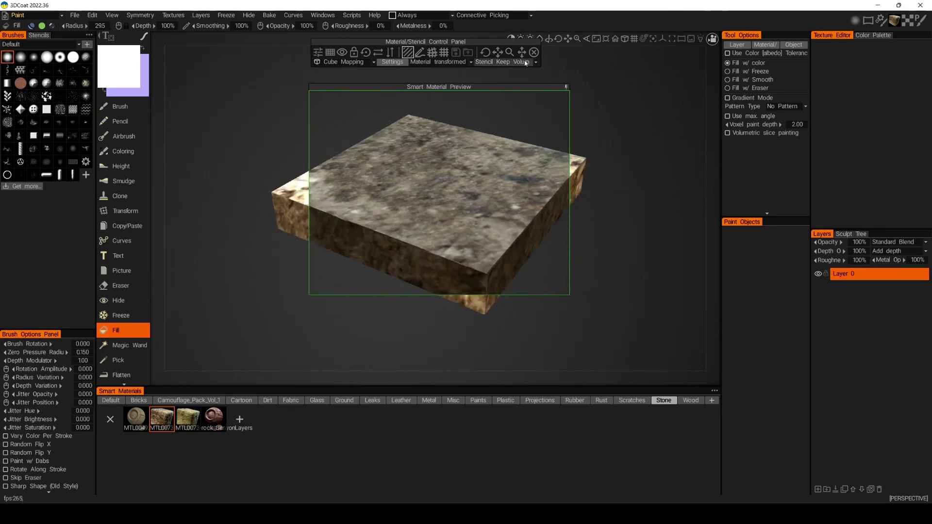
drag(621, 113, 605, 196)
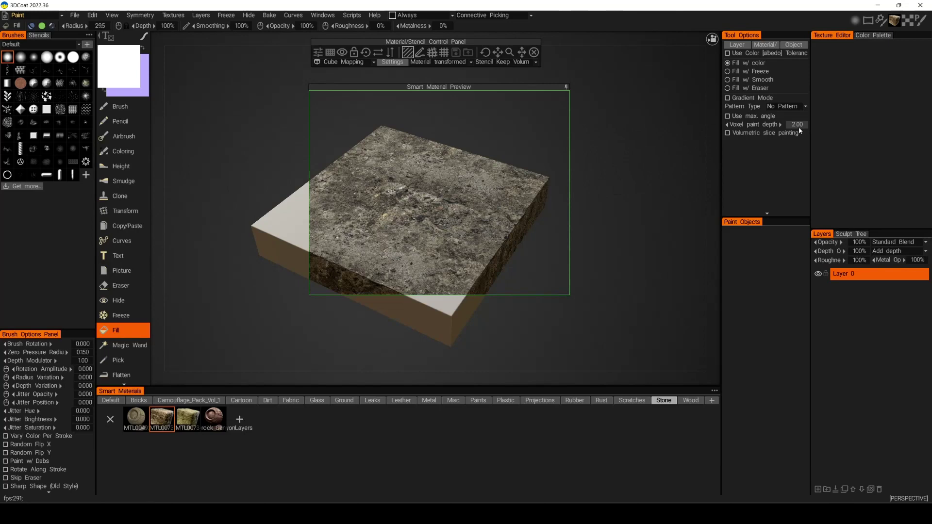
Examine the voxel paint depth among the Brushing preferences, then close the preferences without saving
mouse_move(799, 129)
click(95, 17)
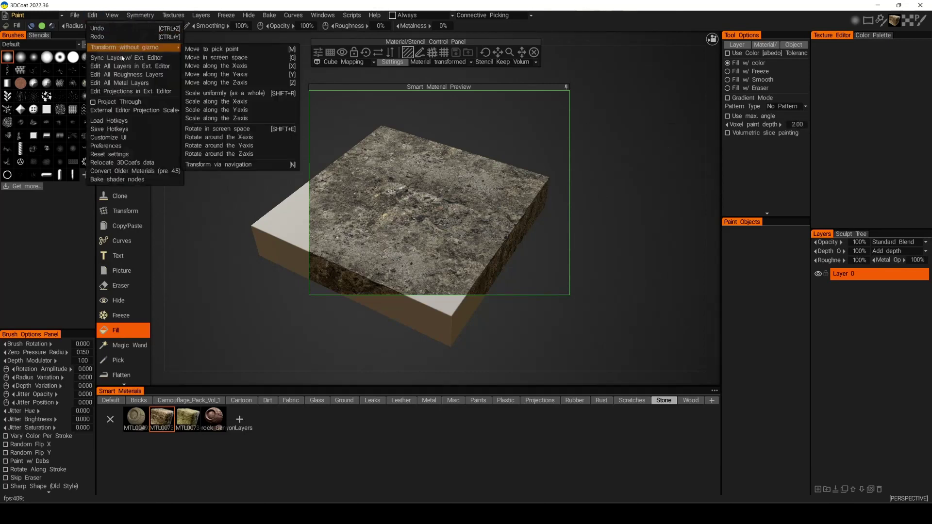
click(124, 148)
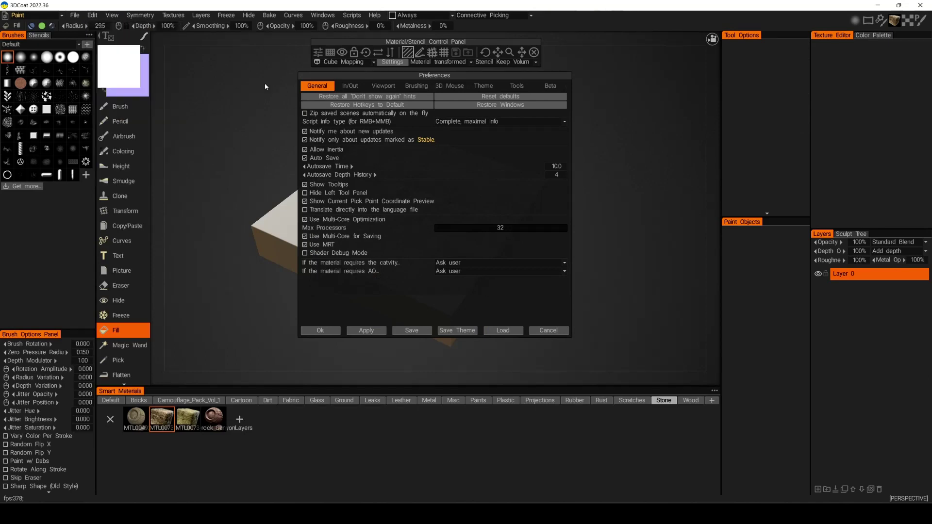
click(389, 88)
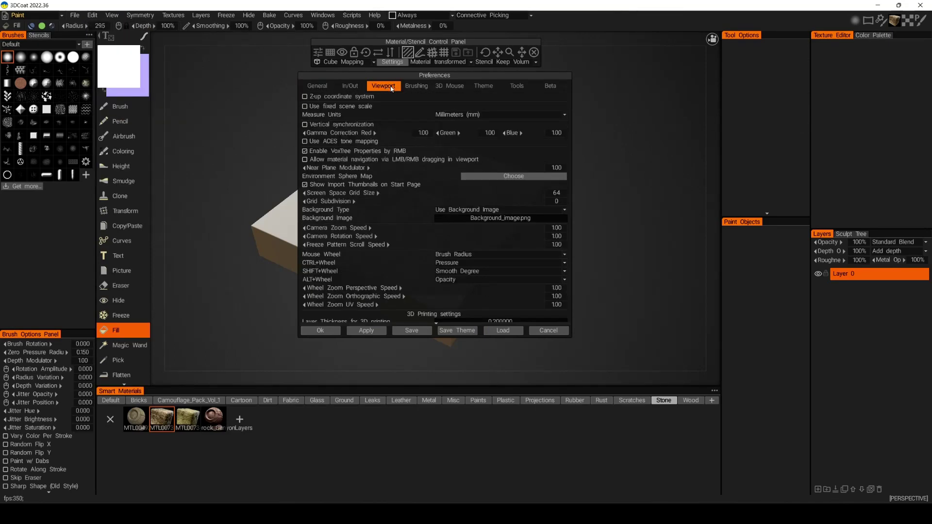
click(413, 88)
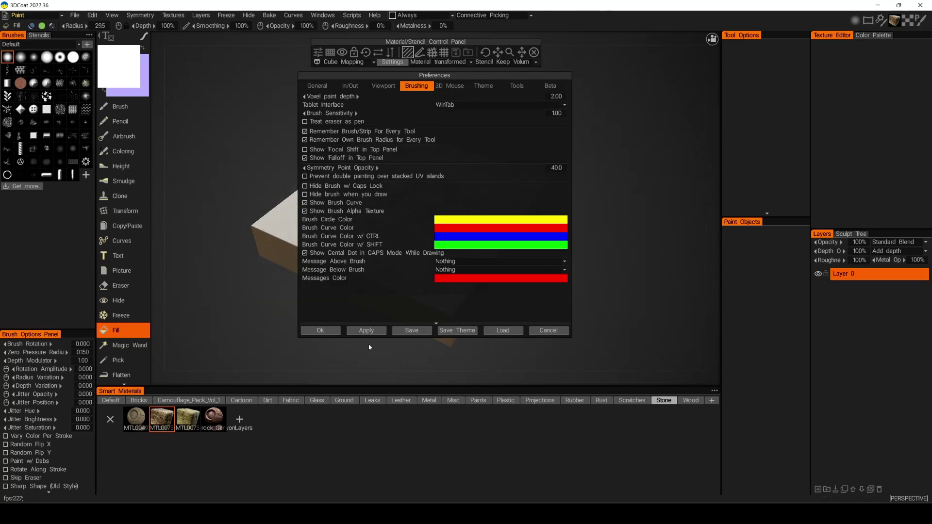
click(549, 331)
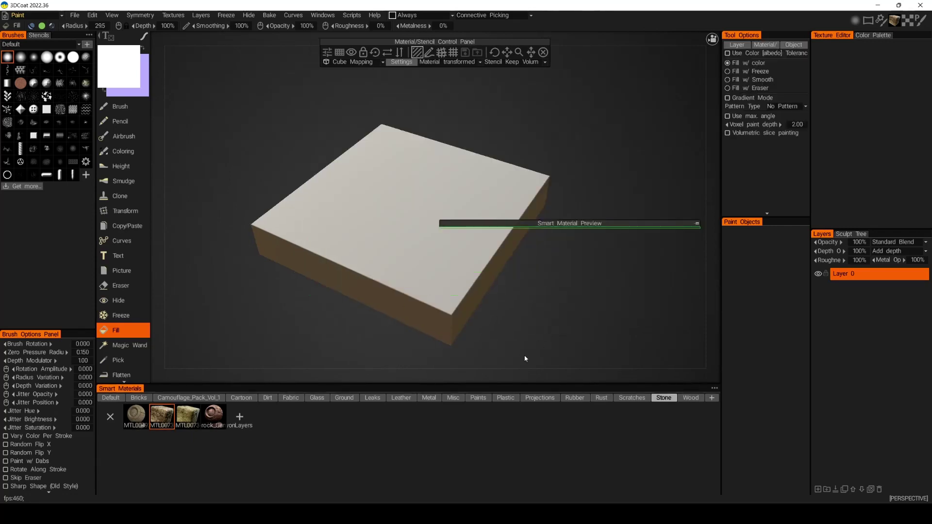
Expand the Smart Material Preview over the slab and fill the entire layer with the selected stone material
click(697, 224)
drag(680, 223, 553, 104)
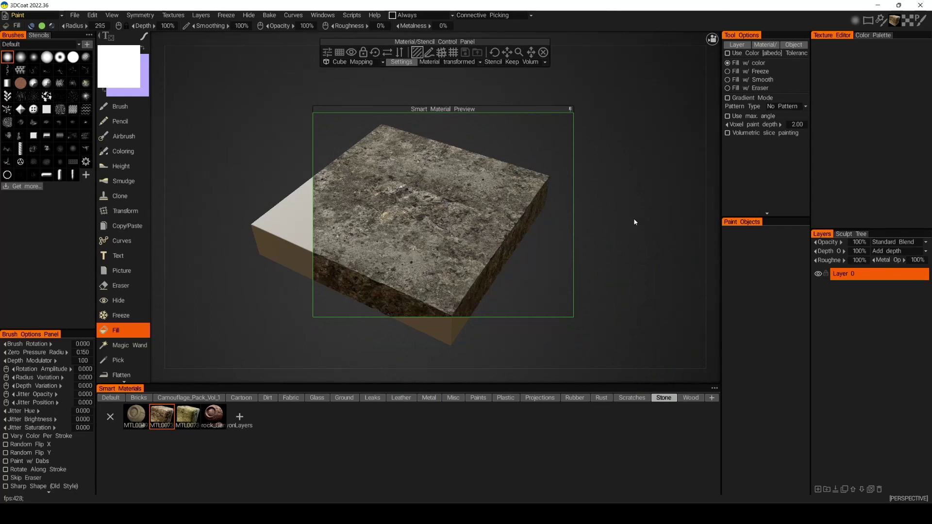
click(737, 46)
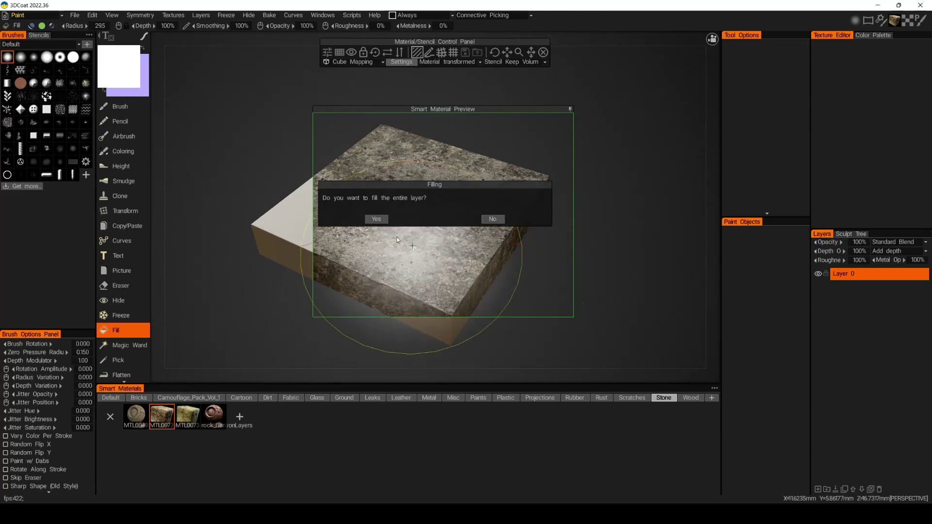
click(375, 220)
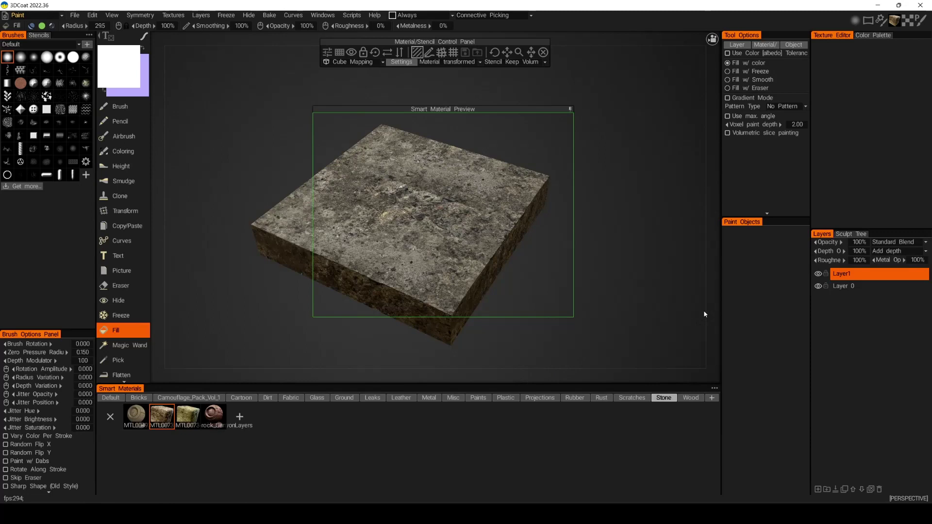
Rename the filled stone layer as outer
double_click(846, 274)
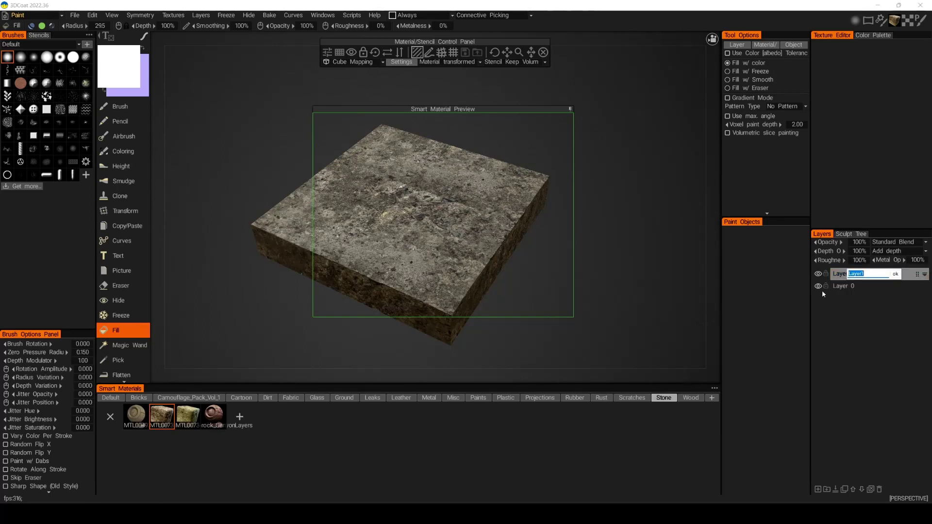
text(outer)
key(Return)
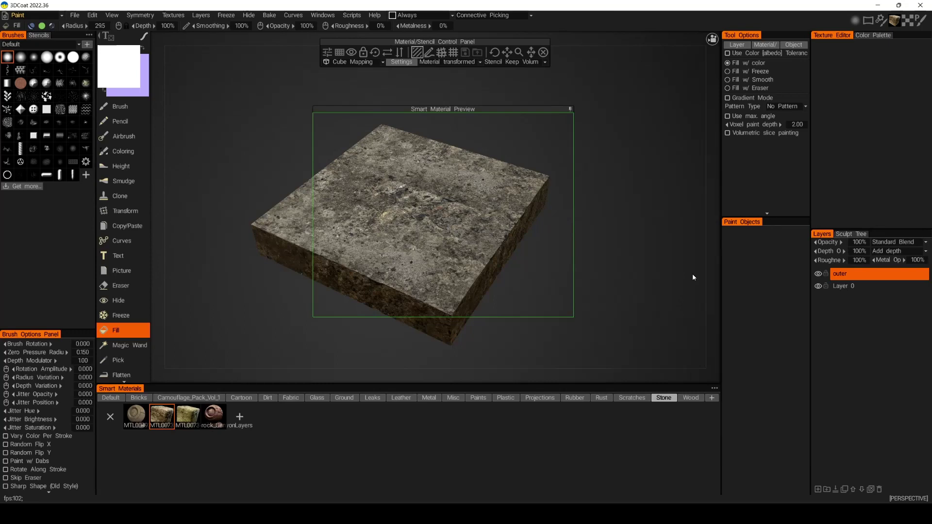
Add a new paint layer directly above Layer 0 and name it inner
click(843, 289)
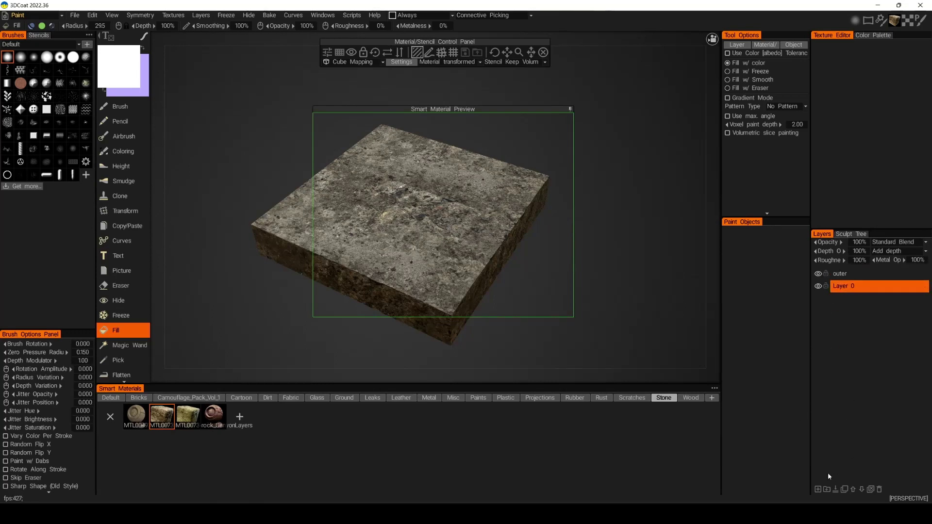
click(818, 490)
double_click(845, 288)
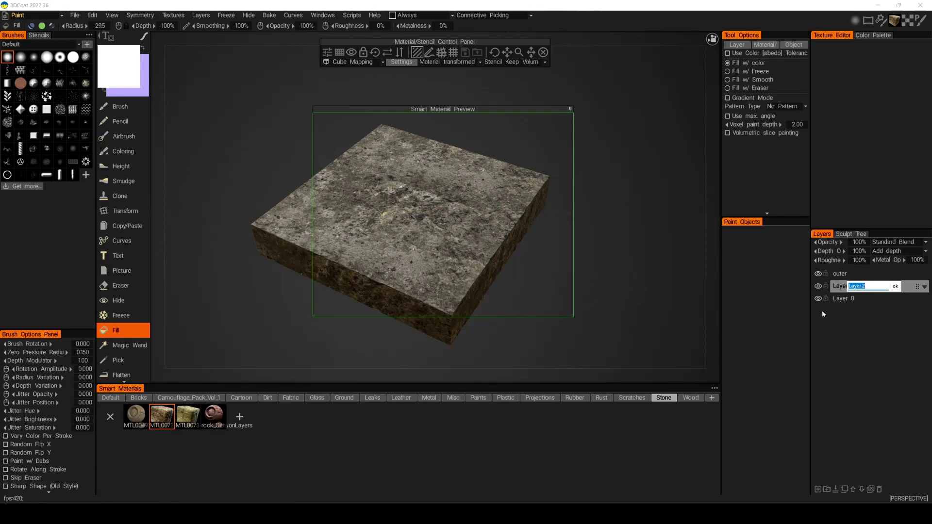
text(inner)
key(Return)
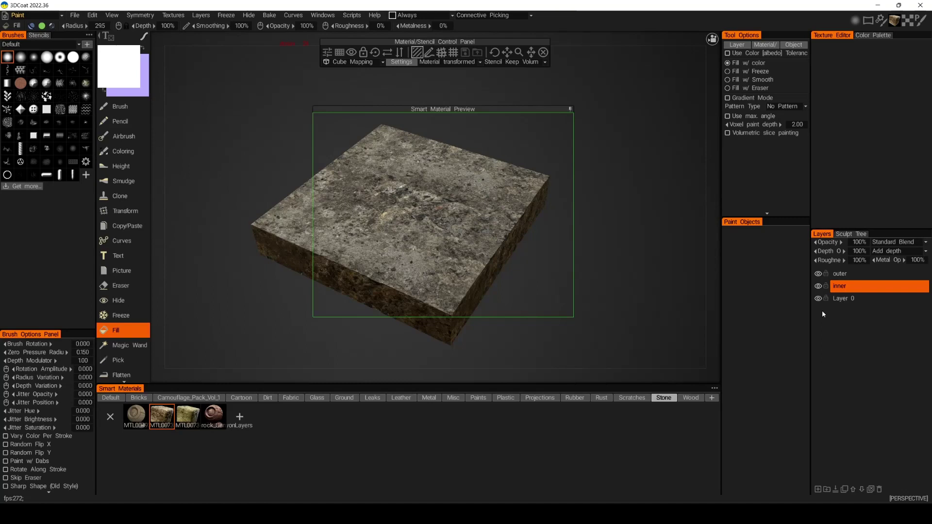
Set the voxel paint depth to 4 and refill the entire outer layer with the stone material
click(841, 275)
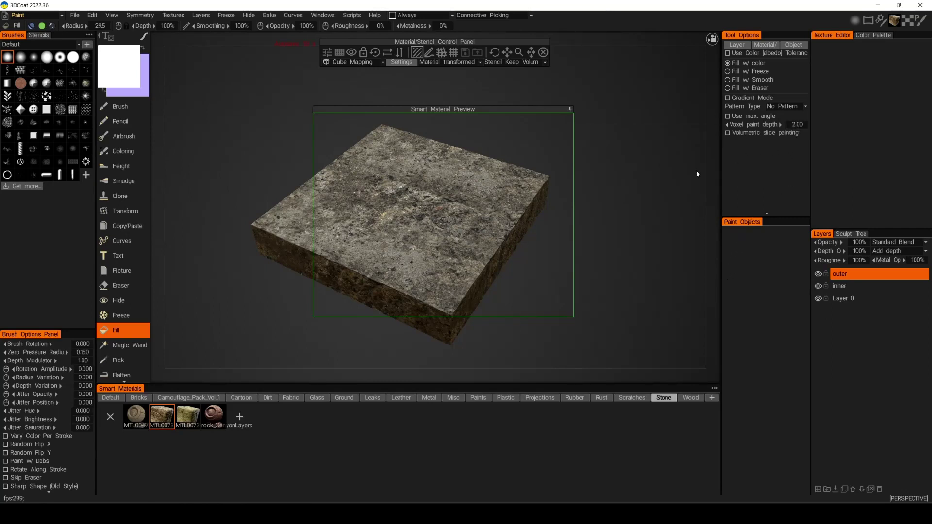
click(796, 124)
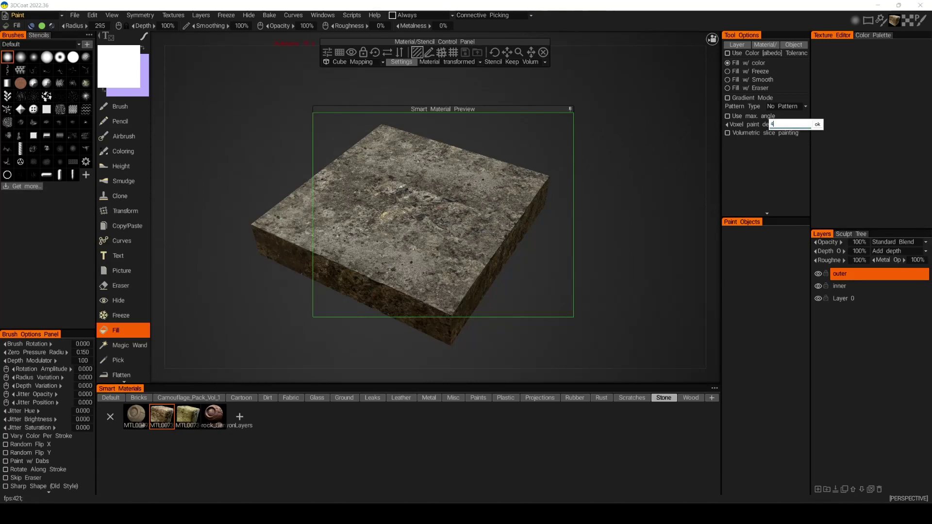
text(4)
key(Return)
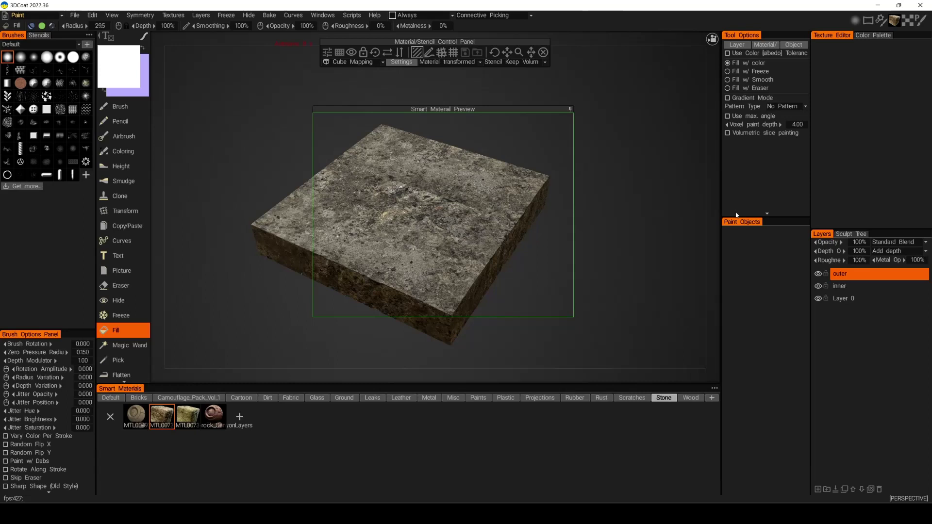
click(737, 44)
click(376, 219)
Make the inner layer active, hide the outer layer and choose the greenish stone material MTL00734
click(847, 287)
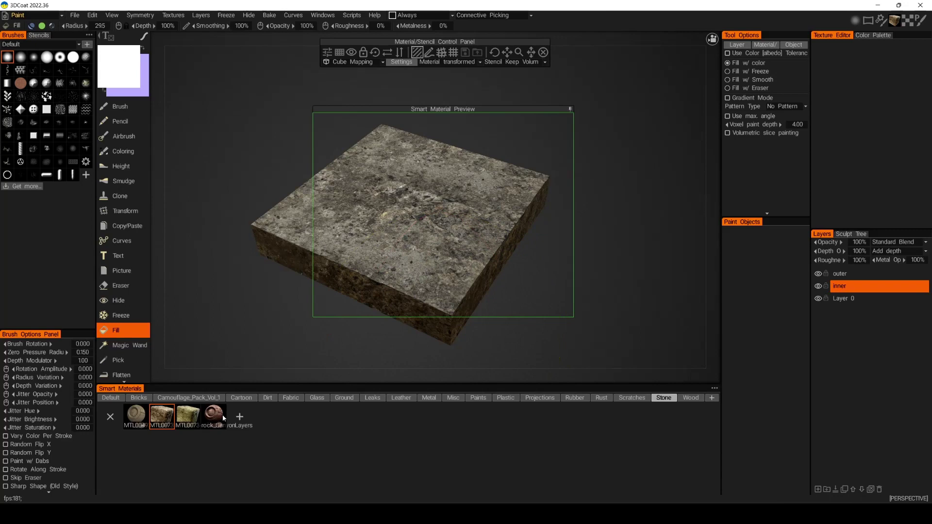
click(818, 274)
click(427, 300)
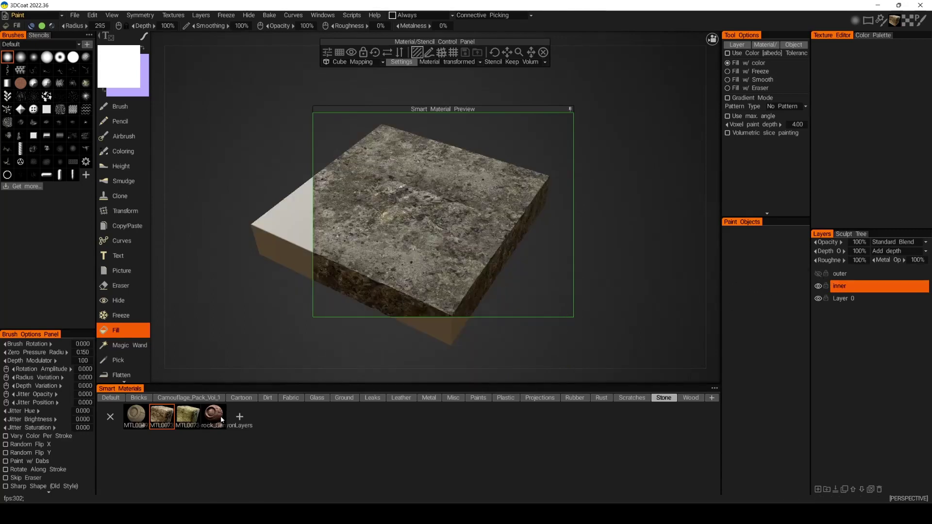
click(188, 415)
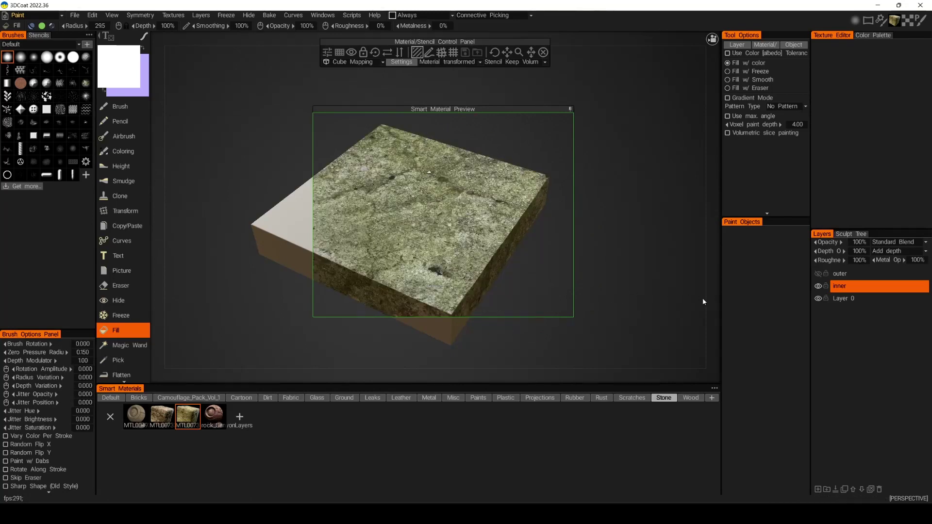
Set the voxel paint depth to 10 and fill the entire inner layer with the greenish stone material
click(797, 125)
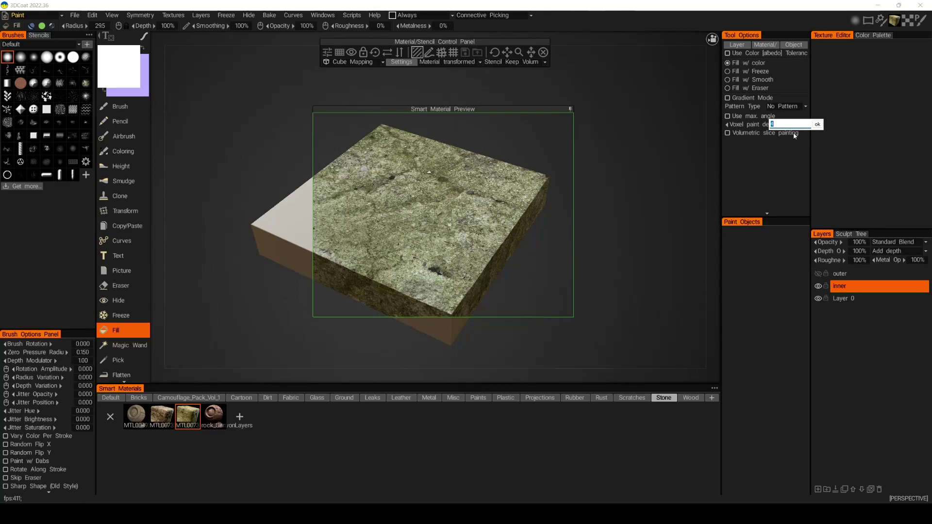
key(Return)
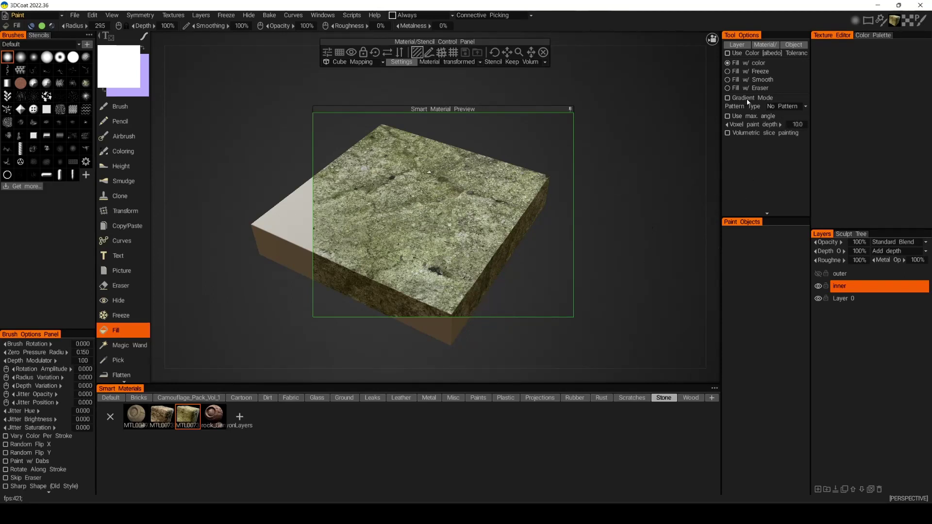
click(739, 45)
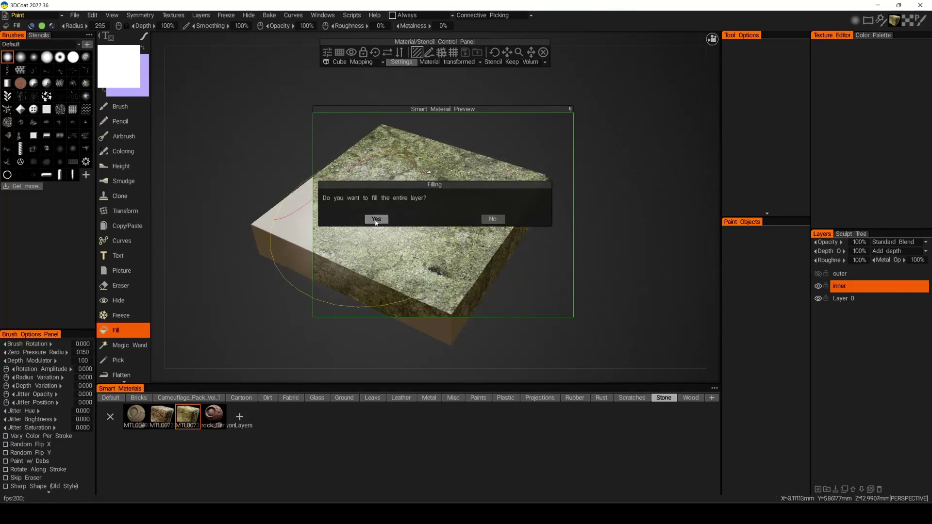
right_drag(394, 244, 372, 247)
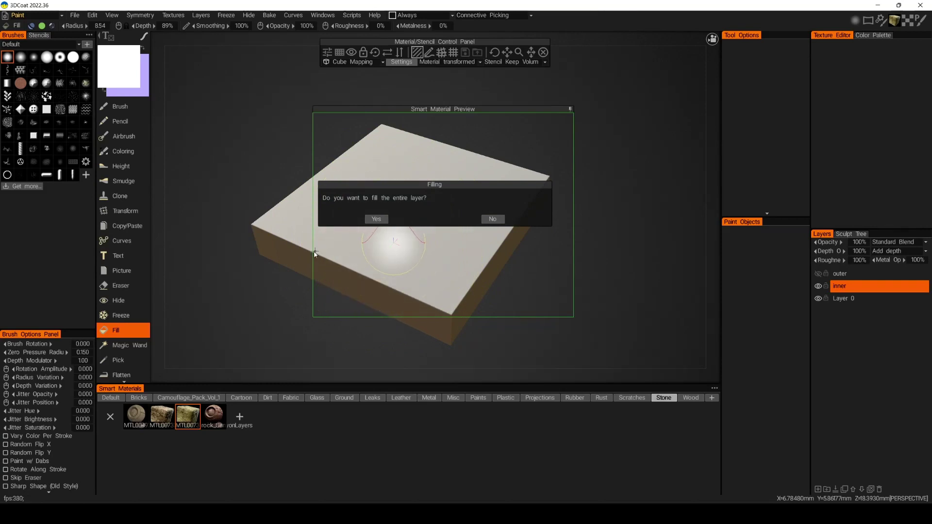
click(377, 219)
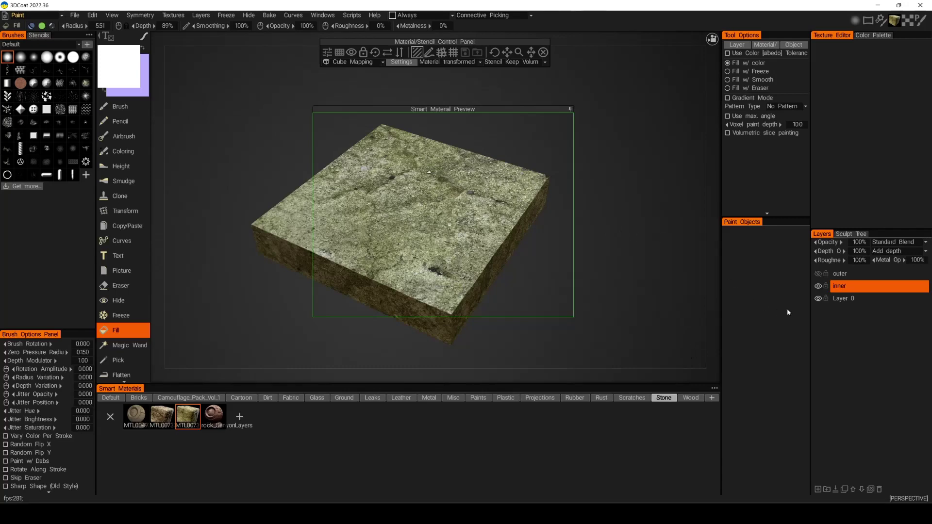
Show the outer layer again, and switch to the Sculpt workspace with no smart material selected
click(819, 275)
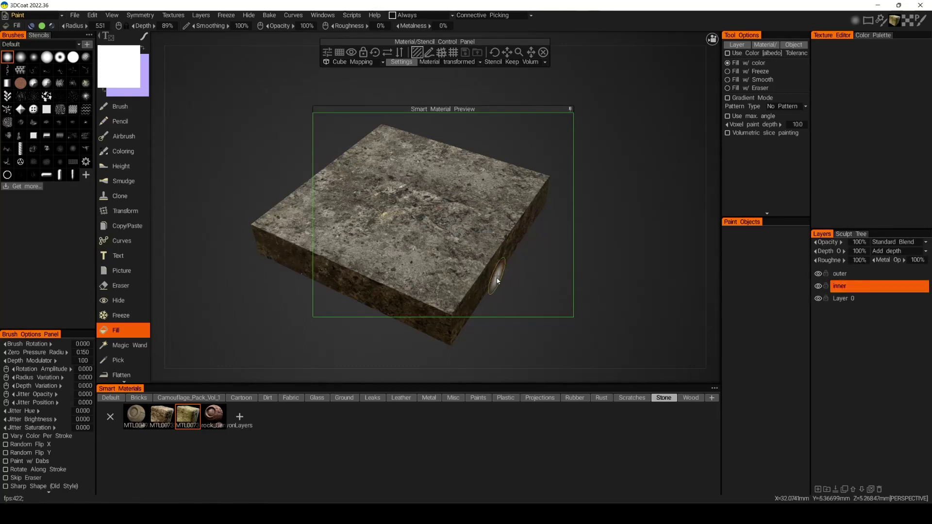
key(Escape)
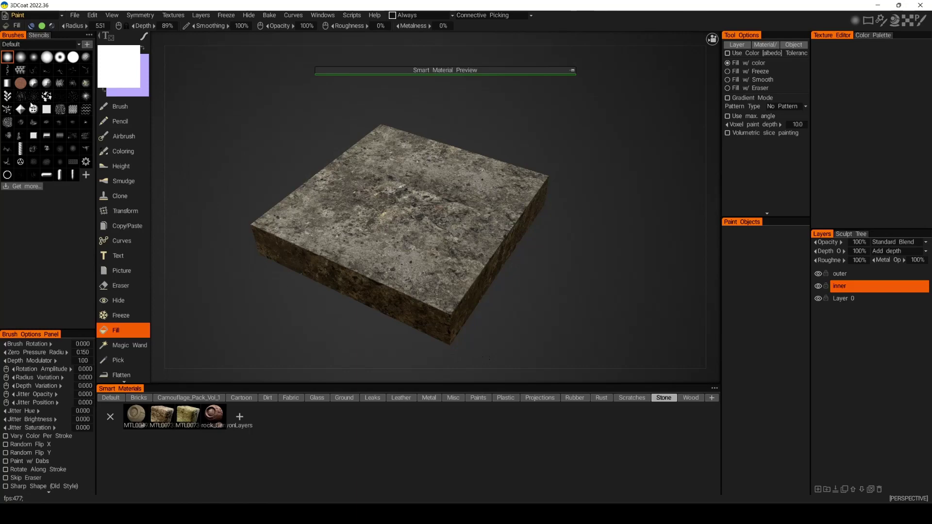
click(31, 14)
click(35, 58)
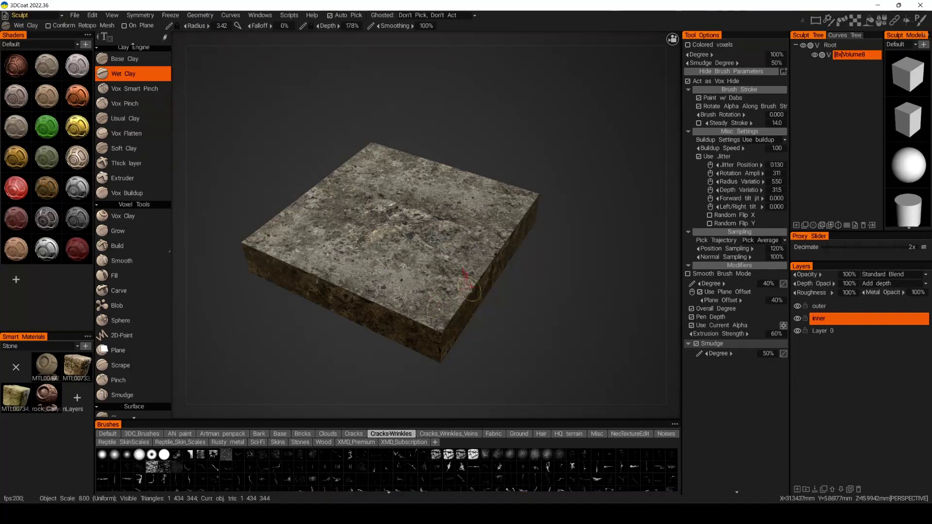
Adjust the Wet Clay brush on the slab's top to a radius of about 4.87 and a depth of about 97%
scroll(453, 200, up, 5)
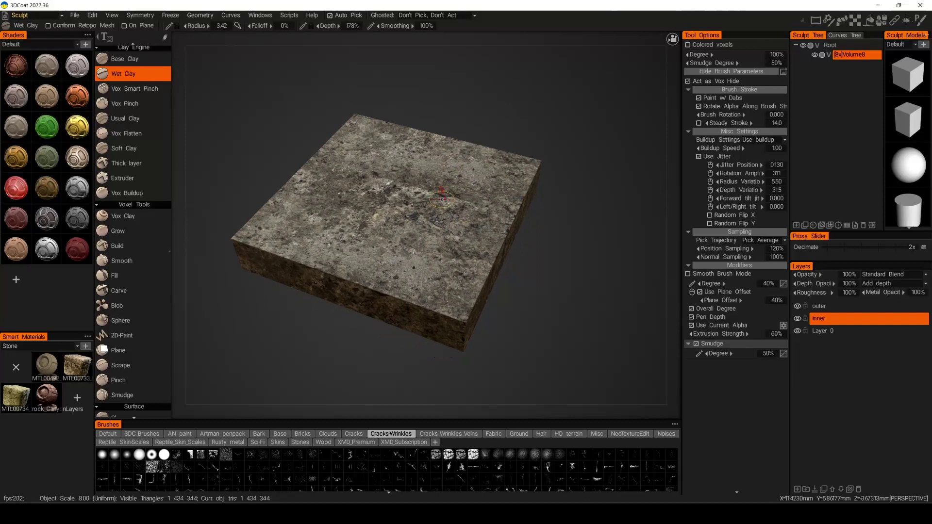
scroll(387, 214, up, 4)
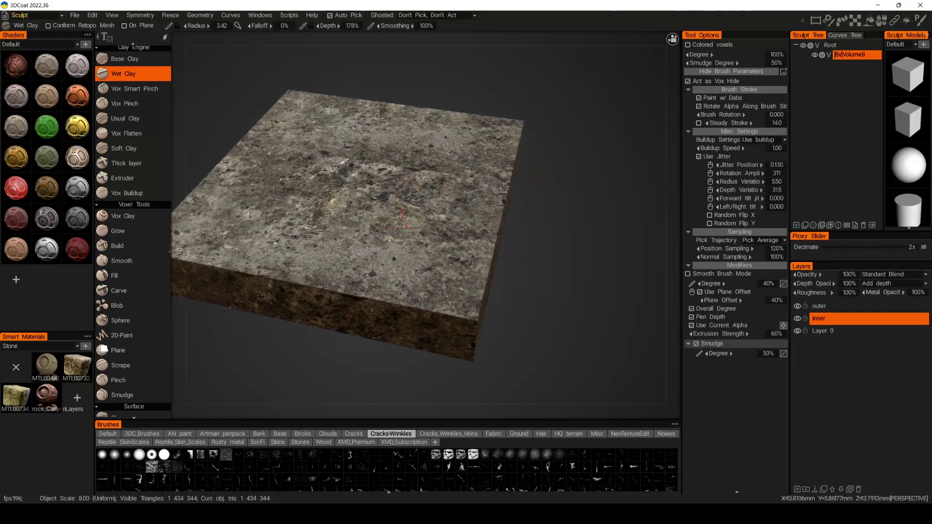
right_drag(388, 243, 407, 243)
mouse_move(400, 243)
alt+mouse_down()
mouse_move(379, 247)
mouse_move(373, 263)
mouse_move(391, 228)
mouse_move(384, 248)
mouse_move(359, 250)
mouse_move(374, 246)
alt+mouse_up()
right_drag(381, 211, 382, 221)
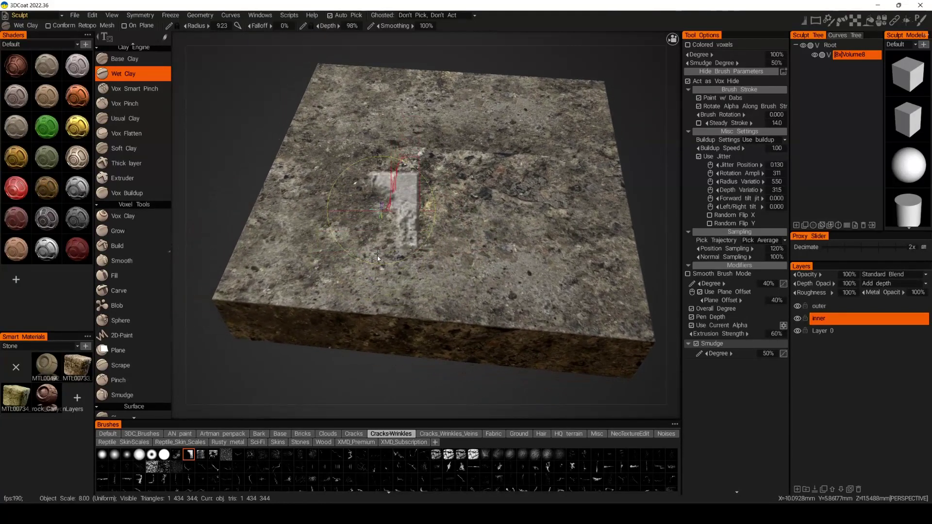
mouse_move(375, 287)
alt+mouse_down()
mouse_move(391, 267)
mouse_move(362, 258)
alt+mouse_up()
right_drag(370, 258, 353, 258)
alt+drag(353, 258, 307, 320)
alt+drag(337, 276, 335, 272)
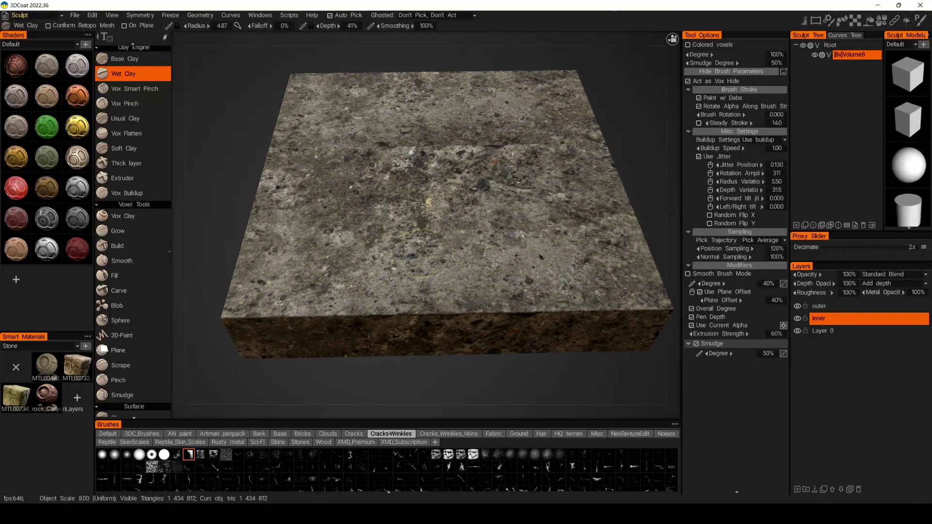
alt+drag(389, 257, 382, 269)
right_drag(381, 269, 377, 252)
mouse_move(375, 242)
alt+mouse_down()
mouse_move(360, 279)
mouse_move(344, 275)
alt+mouse_up()
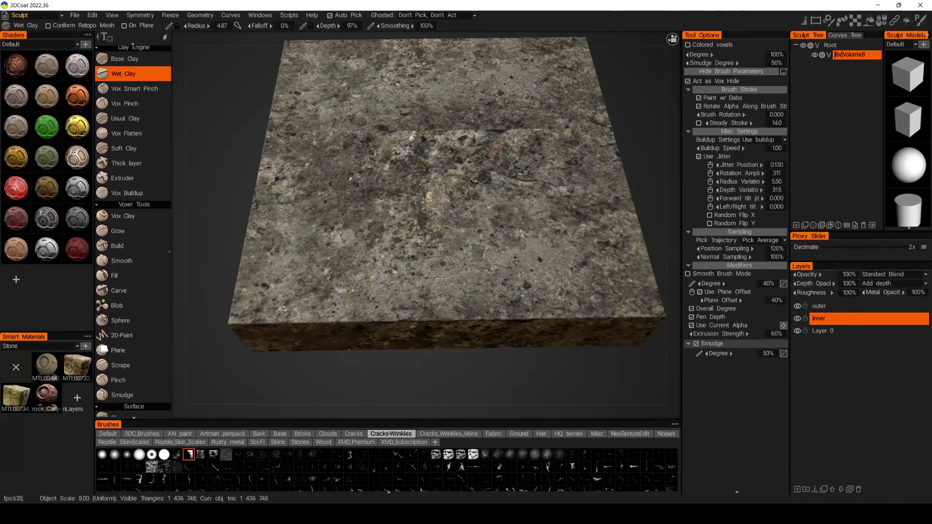
Carve Wet Clay strokes across the slab's top near the front edge to wear through the outer stone into the inner layer
drag(441, 252, 463, 240)
drag(343, 276, 464, 238)
mouse_move(335, 279)
mouse_down()
mouse_move(323, 283)
mouse_move(362, 258)
mouse_move(426, 253)
mouse_up()
mouse_move(478, 236)
mouse_down()
mouse_move(483, 225)
mouse_move(360, 246)
mouse_move(388, 216)
mouse_move(357, 240)
mouse_move(340, 272)
mouse_move(437, 274)
mouse_move(426, 284)
mouse_move(423, 271)
mouse_move(340, 323)
mouse_move(413, 305)
mouse_move(466, 277)
mouse_move(408, 316)
mouse_move(426, 273)
mouse_move(381, 311)
mouse_move(260, 336)
mouse_up()
mouse_move(432, 276)
alt+mouse_down()
mouse_move(457, 282)
mouse_move(407, 304)
mouse_move(426, 302)
alt+mouse_up()
mouse_move(477, 275)
mouse_down()
mouse_move(461, 286)
mouse_move(403, 292)
mouse_move(418, 306)
mouse_move(329, 287)
mouse_move(315, 272)
mouse_move(335, 250)
mouse_move(374, 260)
mouse_move(424, 242)
mouse_move(456, 309)
mouse_up()
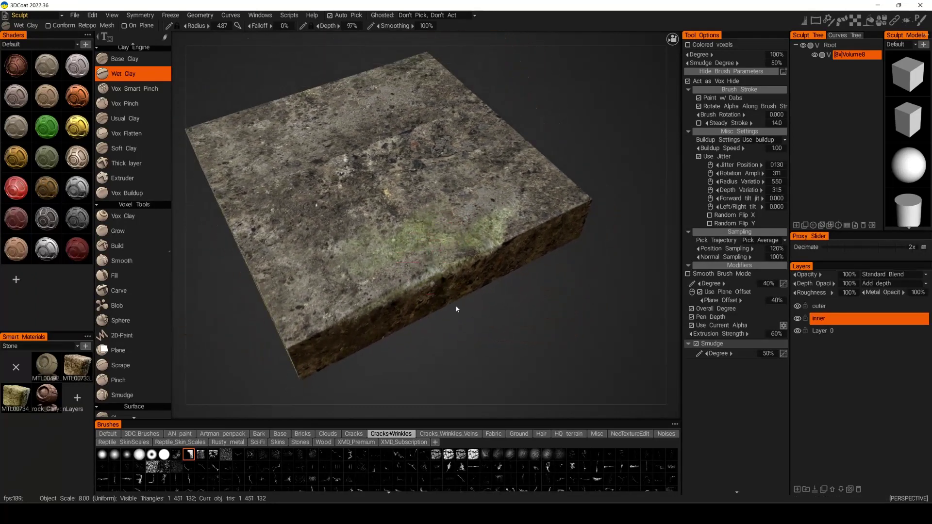
Hide the outer and inner layers and apply the dark bronze shader to the bare slab
click(798, 307)
click(798, 319)
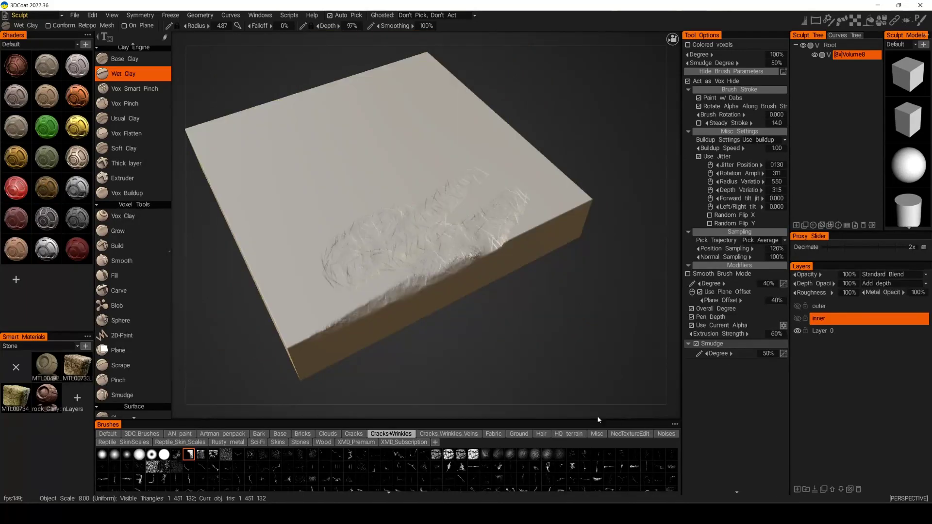
alt+drag(524, 285, 480, 298)
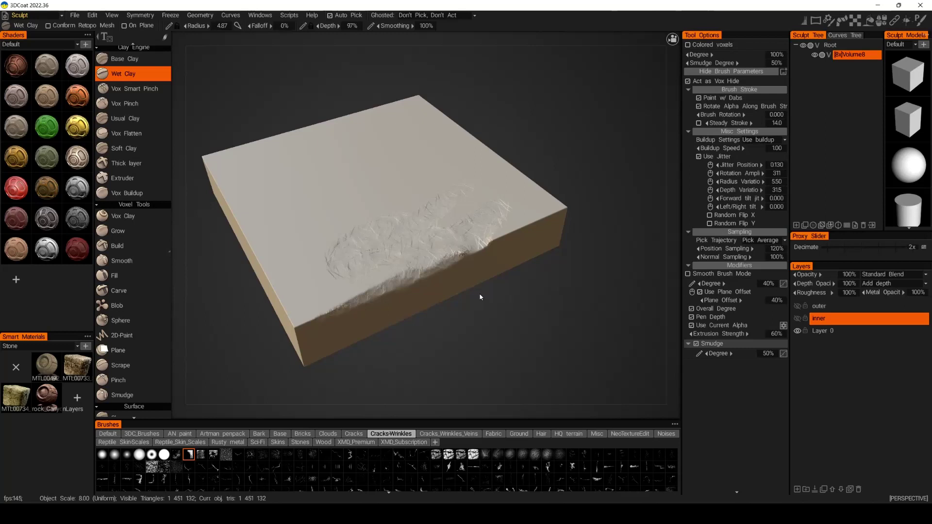
drag(477, 247, 465, 266)
click(47, 191)
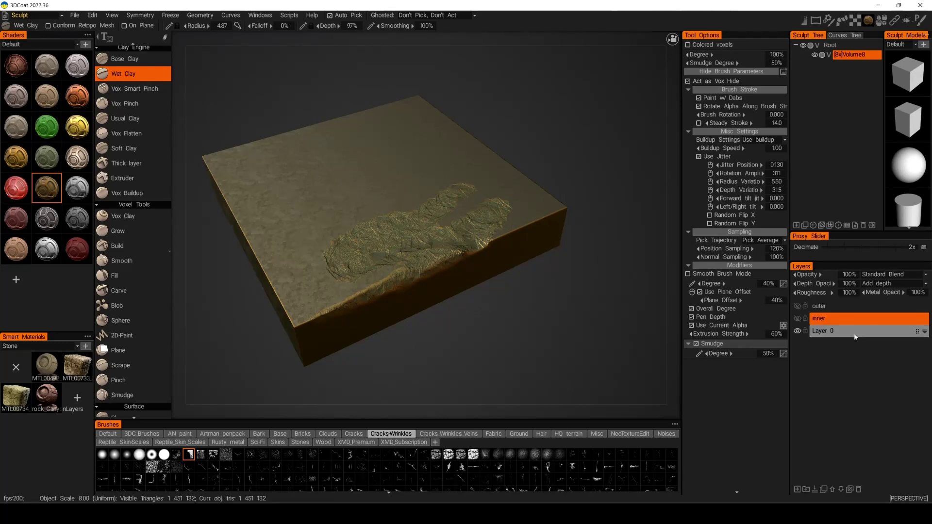
Show the inner and outer layers again and carve deeper into the worn patch, down to the shaded core
double_click(815, 319)
click(798, 320)
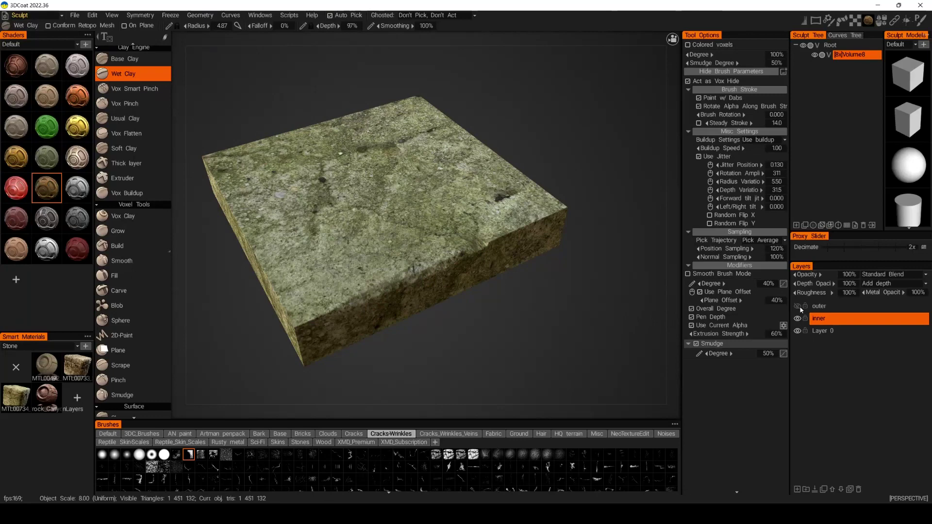
click(798, 307)
scroll(281, 208, up, 6)
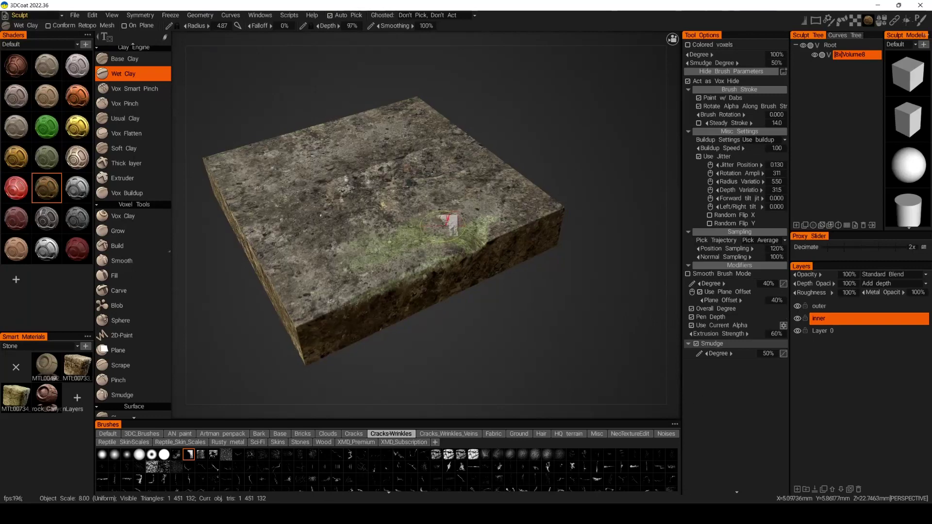
mouse_move(338, 293)
mouse_down()
mouse_move(398, 267)
mouse_move(447, 265)
mouse_move(330, 294)
mouse_move(389, 275)
mouse_move(340, 281)
mouse_move(379, 277)
mouse_move(399, 262)
mouse_move(421, 235)
mouse_move(427, 200)
mouse_move(437, 214)
mouse_move(462, 186)
mouse_up()
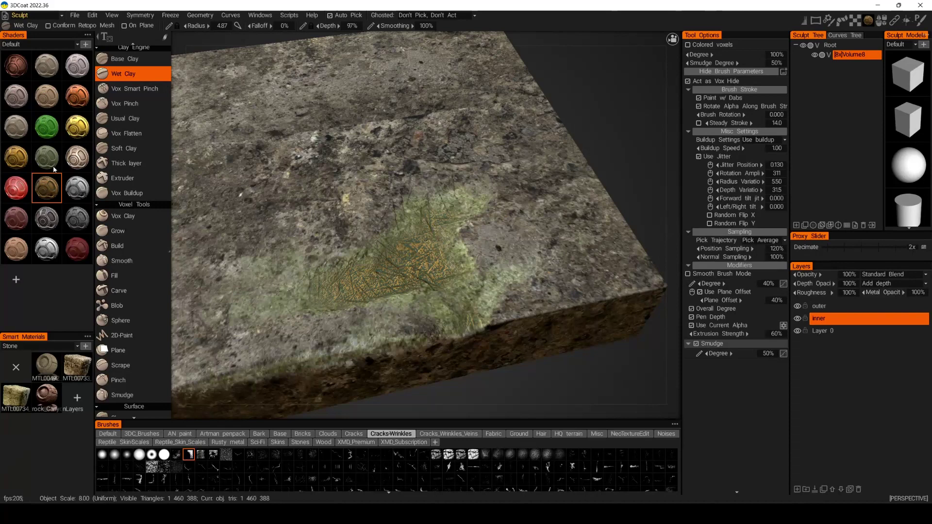
Preview several metallic, orange, beige and grey shaders on the exposed core, ending back on the dark bronze one
click(48, 225)
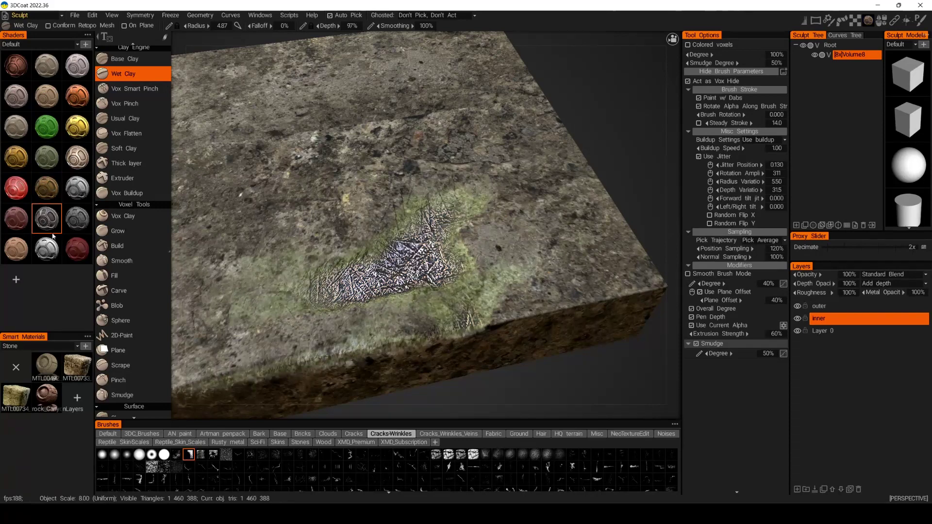
click(82, 190)
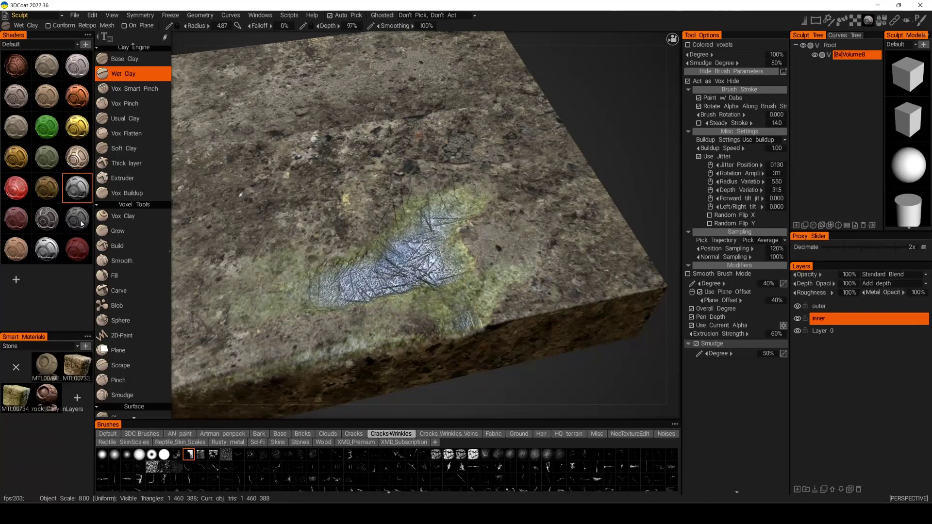
click(75, 223)
click(79, 99)
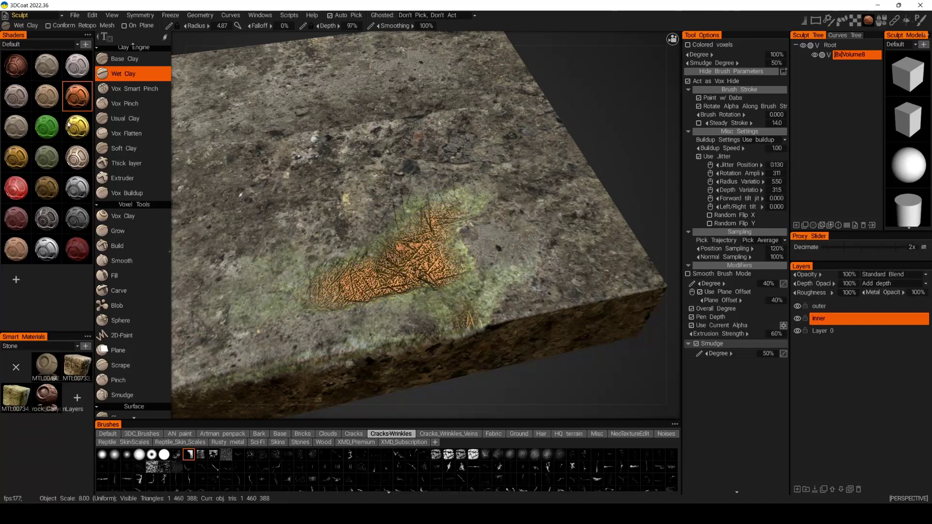
click(43, 101)
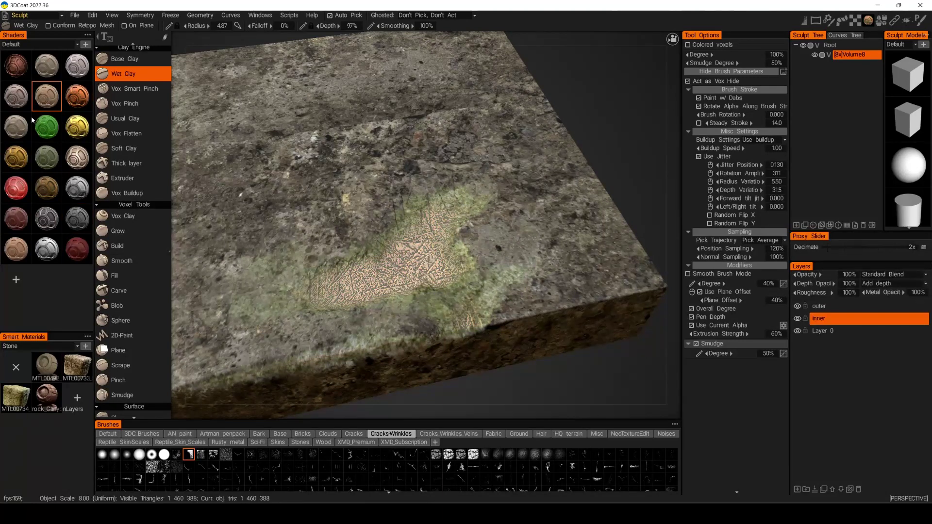
click(25, 101)
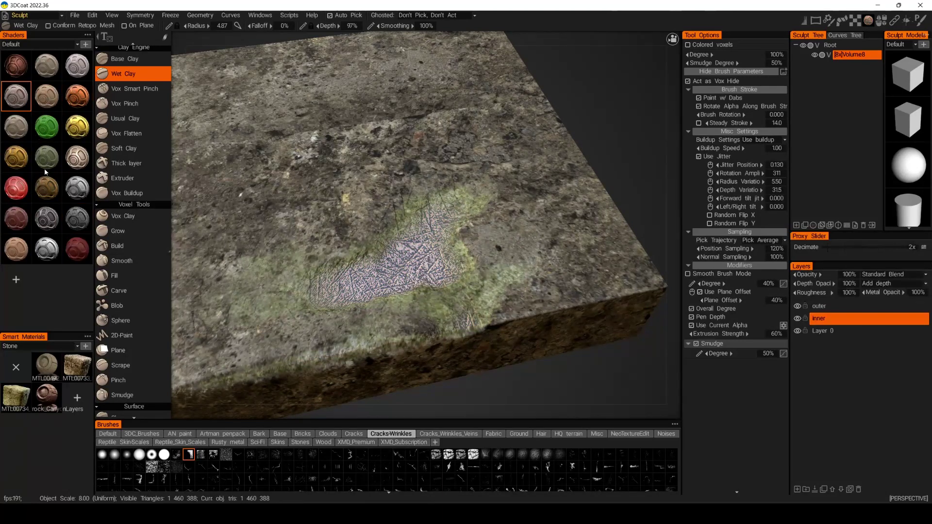
click(48, 192)
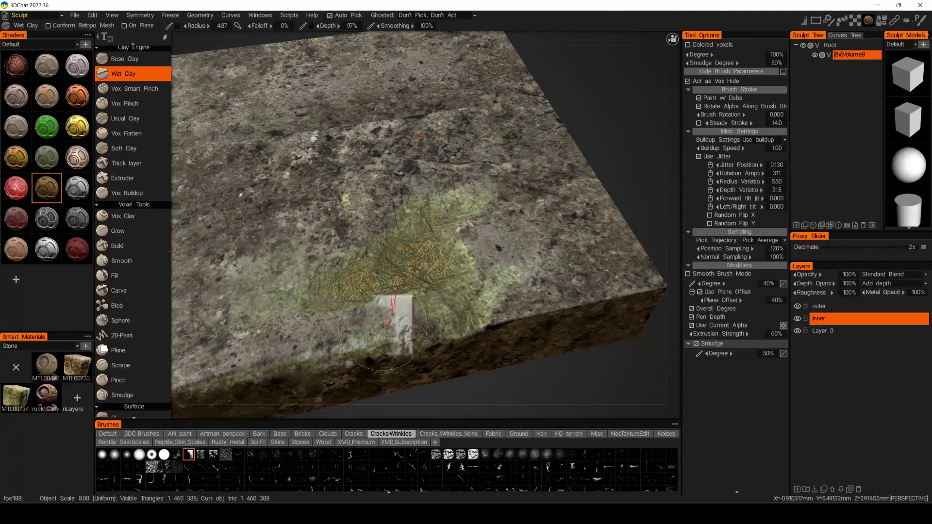
Carve away one corner of the slab through both stone layers with Wet Clay
scroll(396, 252, down, 5)
mouse_move(396, 252)
middle_down()
mouse_move(337, 291)
mouse_move(330, 265)
middle_up()
drag(372, 263, 340, 268)
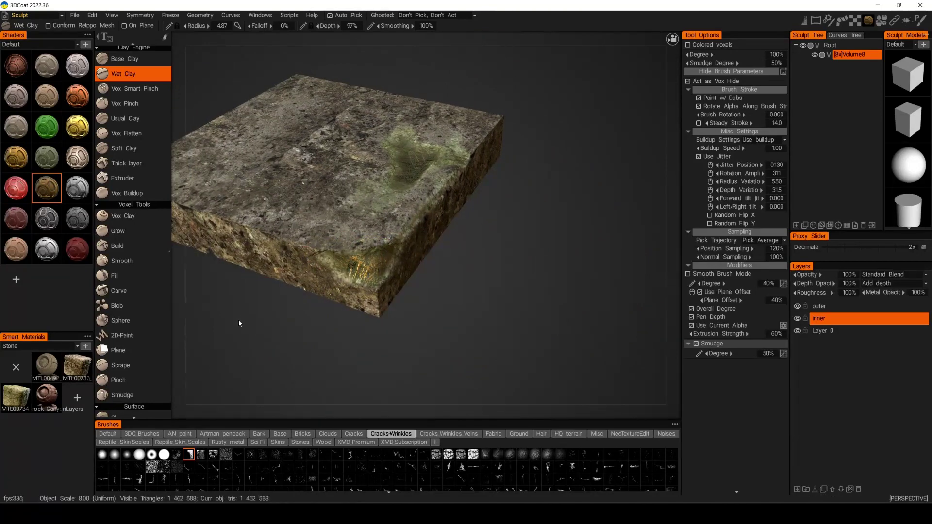
Enlarge the Wet Clay brush radius to about 8.39 and wear down the adjacent edge and the neighbouring top corner
mouse_move(239, 322)
mouse_down()
mouse_move(342, 304)
mouse_move(363, 282)
mouse_up()
mouse_move(364, 282)
middle_down()
mouse_move(351, 308)
mouse_move(307, 284)
mouse_move(312, 260)
mouse_move(337, 236)
mouse_move(308, 252)
middle_up()
scroll(321, 237, up, 3)
mouse_move(308, 252)
mouse_down()
mouse_move(297, 259)
mouse_move(358, 312)
mouse_move(258, 275)
mouse_move(408, 272)
mouse_move(485, 321)
mouse_move(488, 220)
mouse_up()
drag(330, 176, 320, 164)
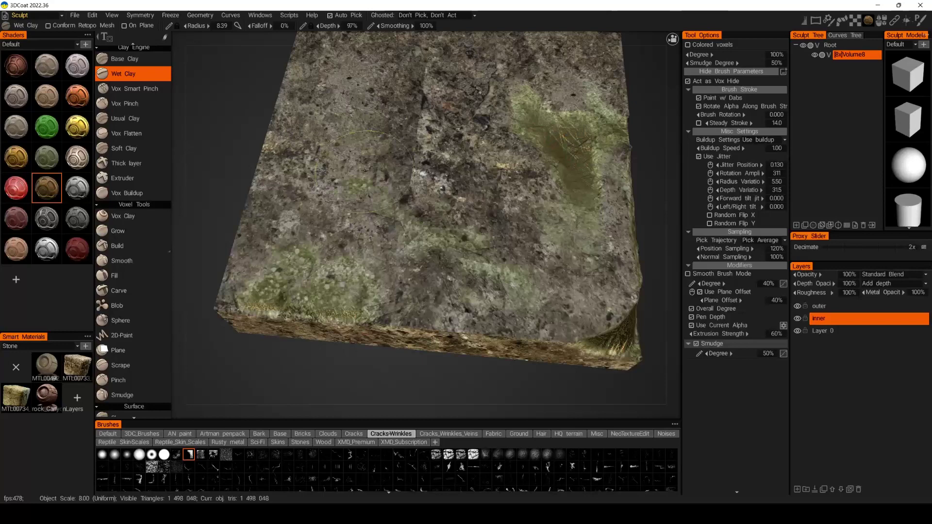
Carve more broad worn patches into the slab's top surface and along its remaining edges with Wet Clay
alt+drag(543, 203, 492, 185)
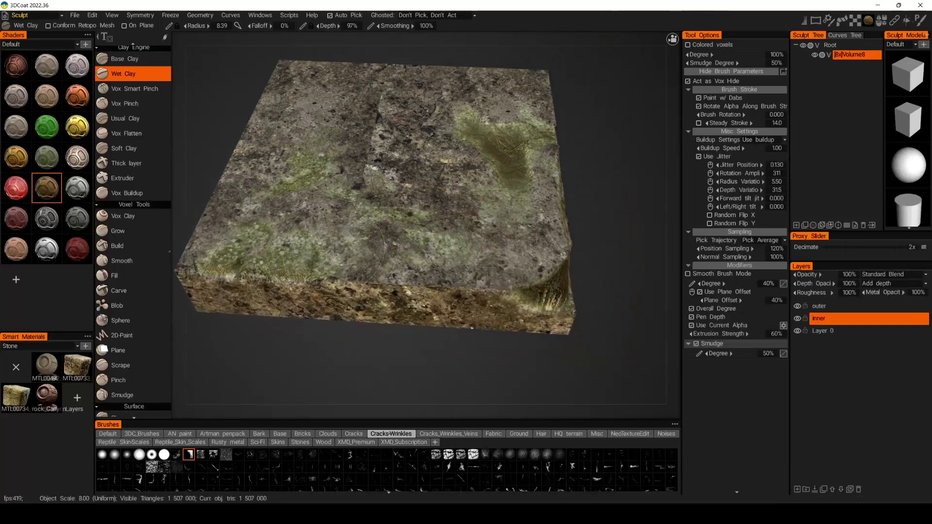
middle_drag(492, 185, 391, 205)
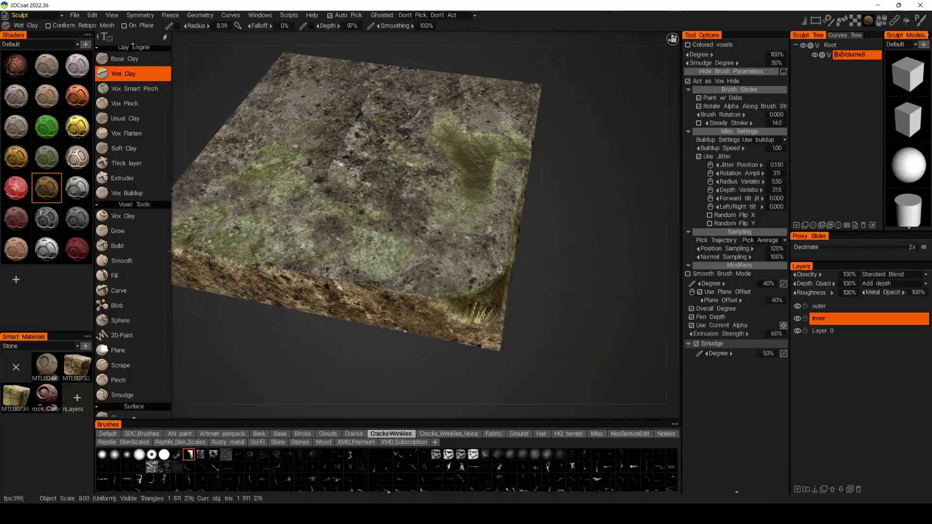
mouse_move(327, 142)
middle_down()
mouse_move(432, 221)
mouse_move(441, 148)
mouse_move(474, 148)
mouse_move(452, 214)
middle_up()
click(411, 230)
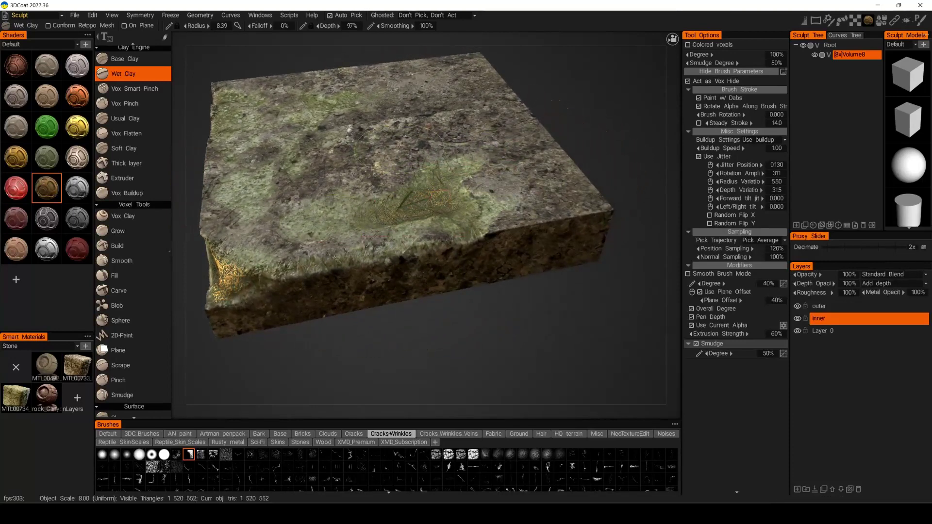
mouse_move(428, 157)
middle_down()
mouse_move(452, 160)
mouse_move(437, 204)
mouse_move(484, 228)
mouse_move(478, 262)
middle_up()
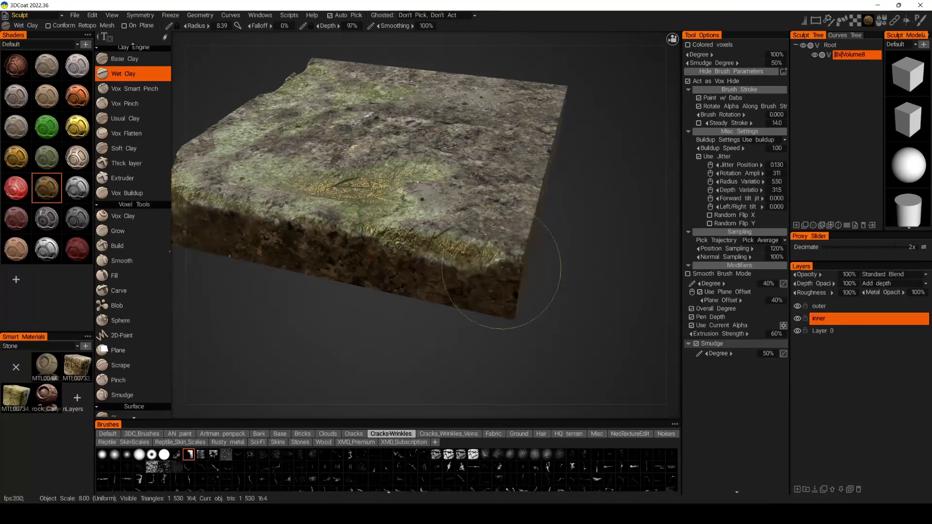
Wear down the slab's corner and the adjoining top edges further with broad Wet Clay strokes, exposing more of the inner layers
drag(486, 267, 516, 229)
mouse_move(437, 272)
mouse_down()
mouse_move(374, 260)
mouse_move(418, 235)
mouse_move(473, 228)
mouse_move(505, 194)
mouse_up()
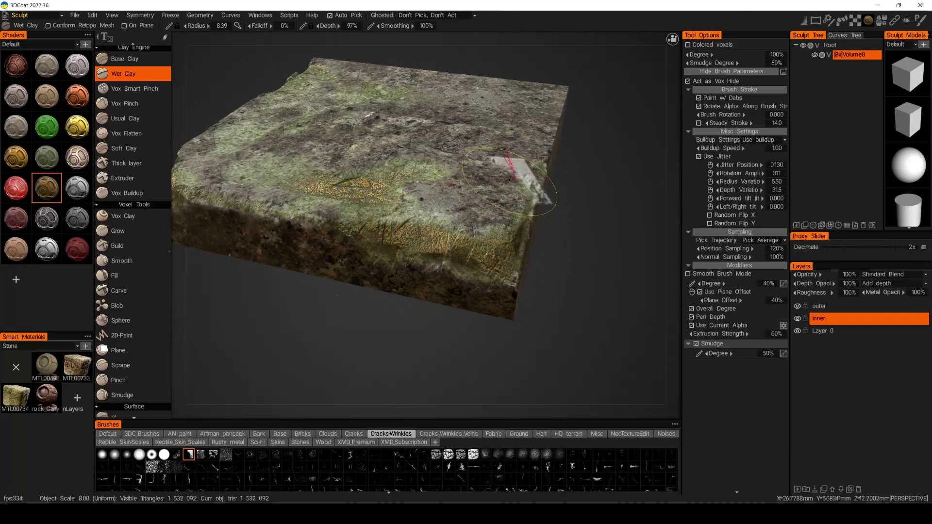
mouse_move(490, 218)
middle_down()
mouse_move(432, 201)
mouse_move(459, 214)
middle_up()
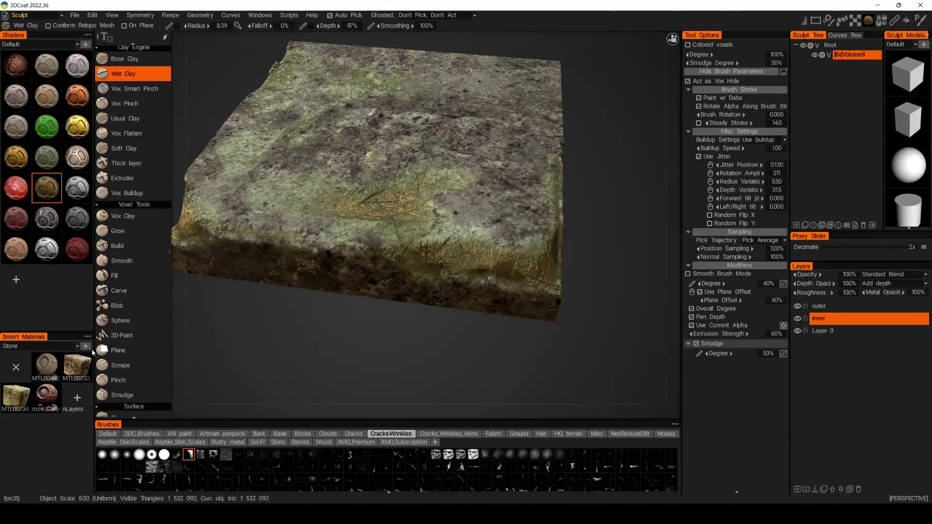
alt+drag(582, 253, 466, 254)
alt+drag(554, 211, 441, 233)
mouse_move(445, 228)
right_down()
mouse_move(475, 214)
mouse_move(453, 270)
mouse_move(370, 323)
right_up()
mouse_move(370, 323)
mouse_down()
mouse_move(228, 354)
mouse_move(378, 305)
mouse_up()
mouse_move(491, 365)
alt+mouse_down()
mouse_move(425, 316)
mouse_move(340, 324)
mouse_move(362, 292)
alt+mouse_up()
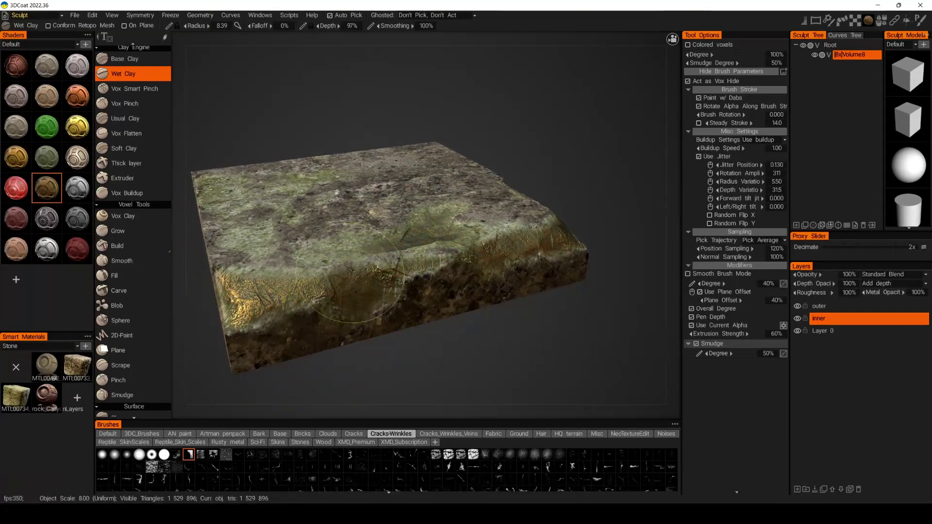
mouse_move(350, 271)
mouse_down()
mouse_move(373, 309)
mouse_move(369, 323)
mouse_move(355, 311)
mouse_up()
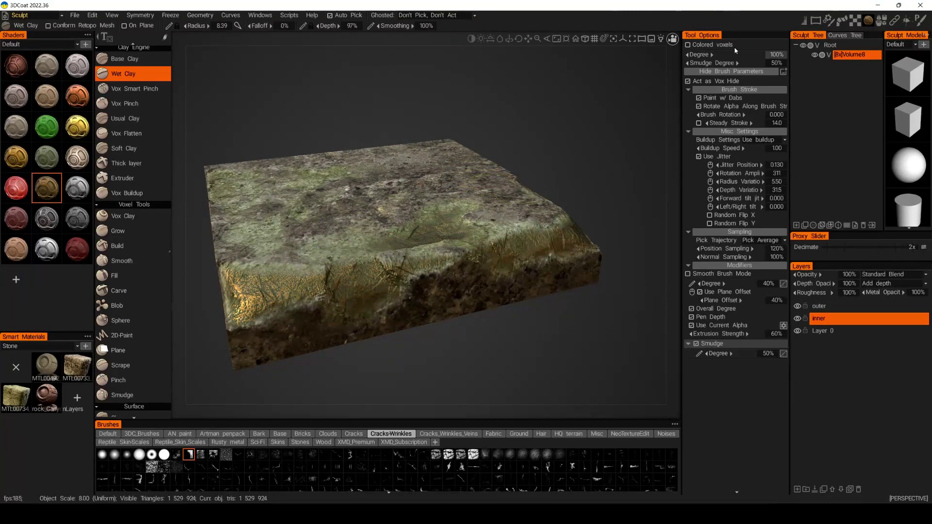
Turn on Colored voxels for Wet Clay and choose the rock_CanyonLayers smart material
click(688, 45)
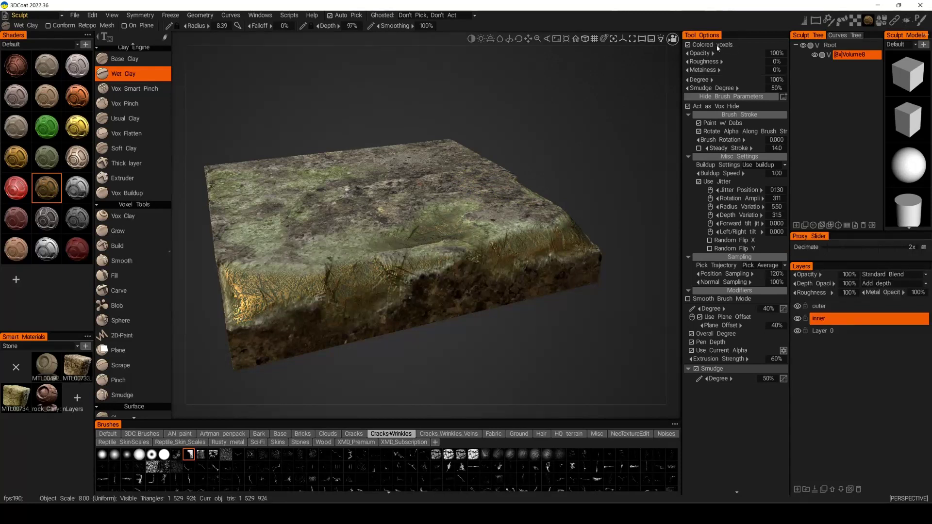
drag(199, 316, 154, 320)
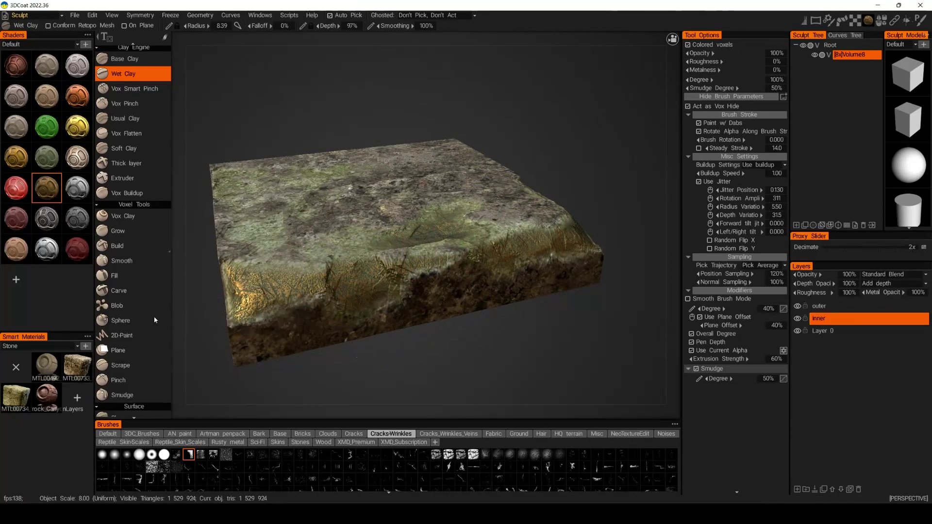
mouse_move(406, 296)
alt+mouse_down()
mouse_move(365, 313)
mouse_move(398, 291)
alt+mouse_up()
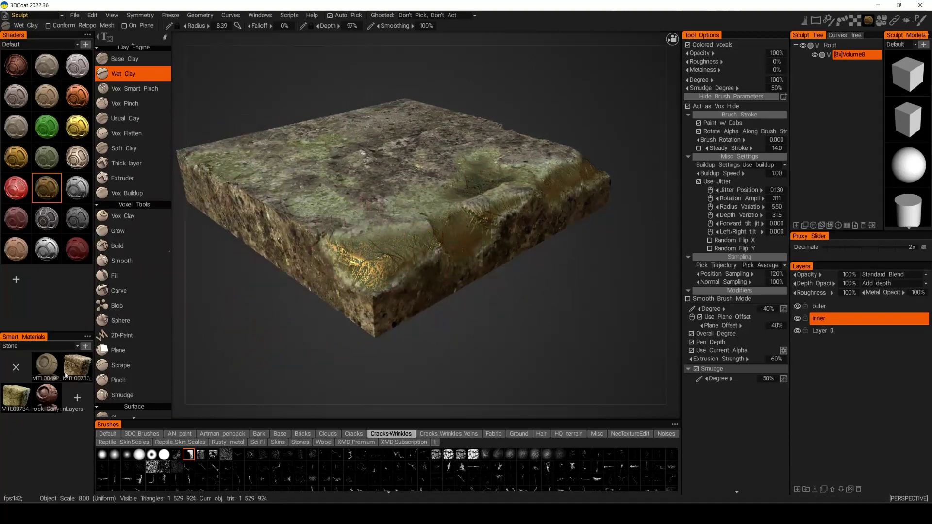
click(47, 395)
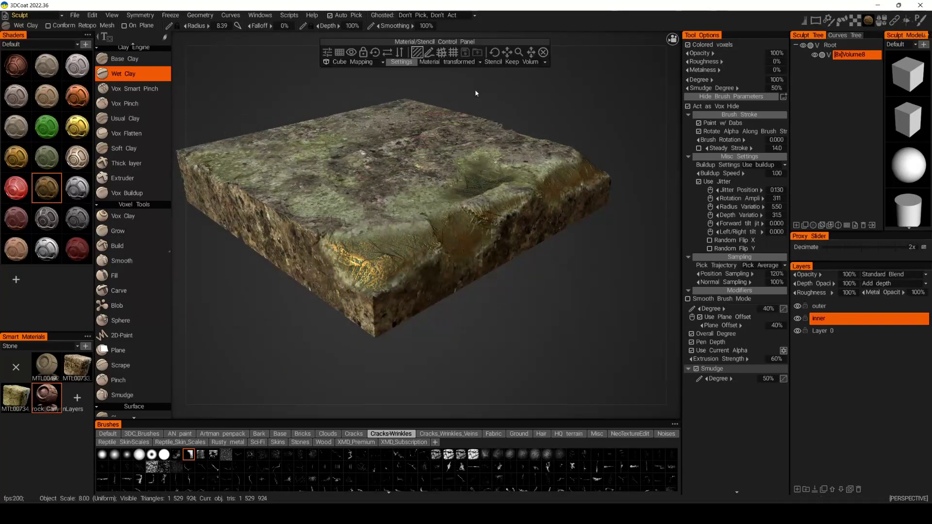
Inspect the rock_CanyonLayers material's properties, close them without changes and return to the Sculpt room
double_click(38, 414)
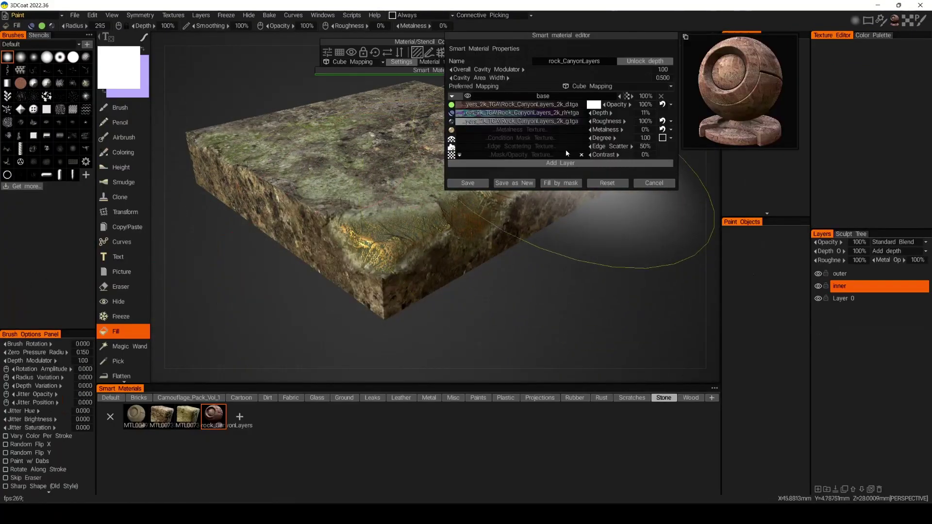
drag(621, 35, 650, 50)
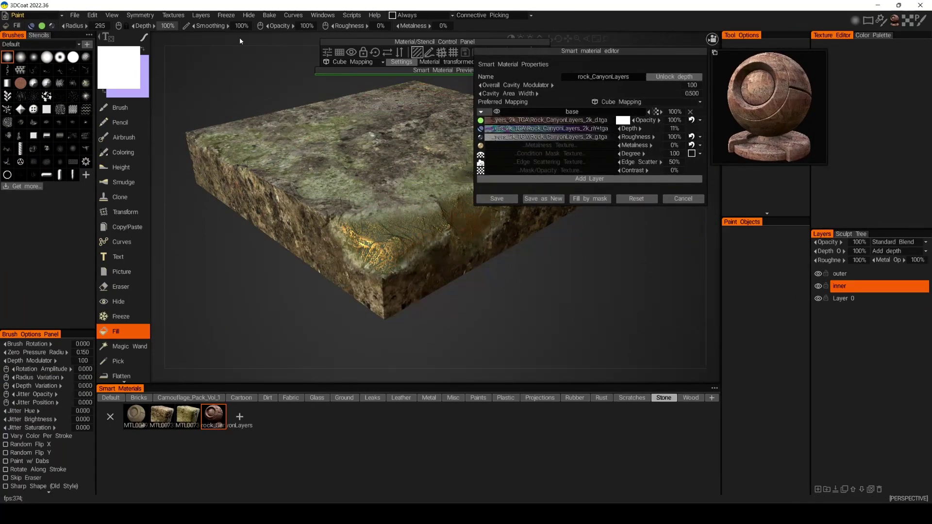
click(688, 201)
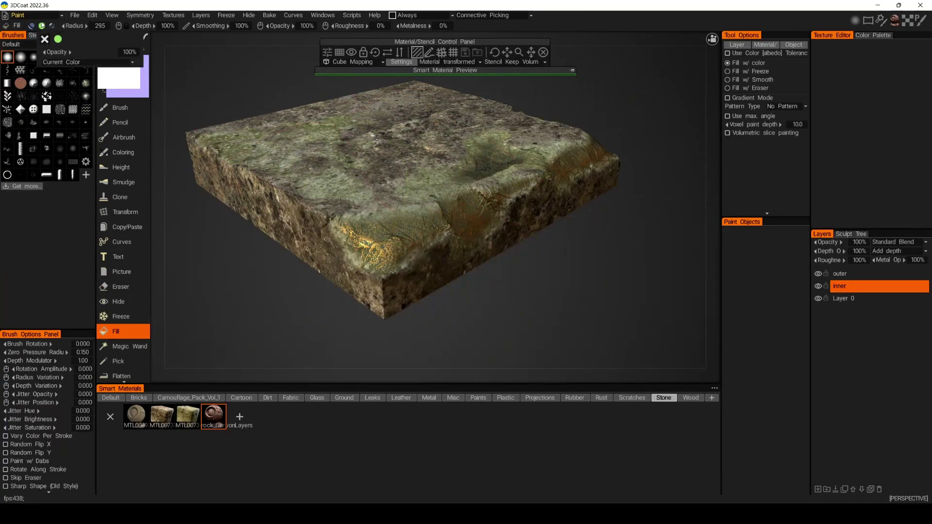
click(39, 19)
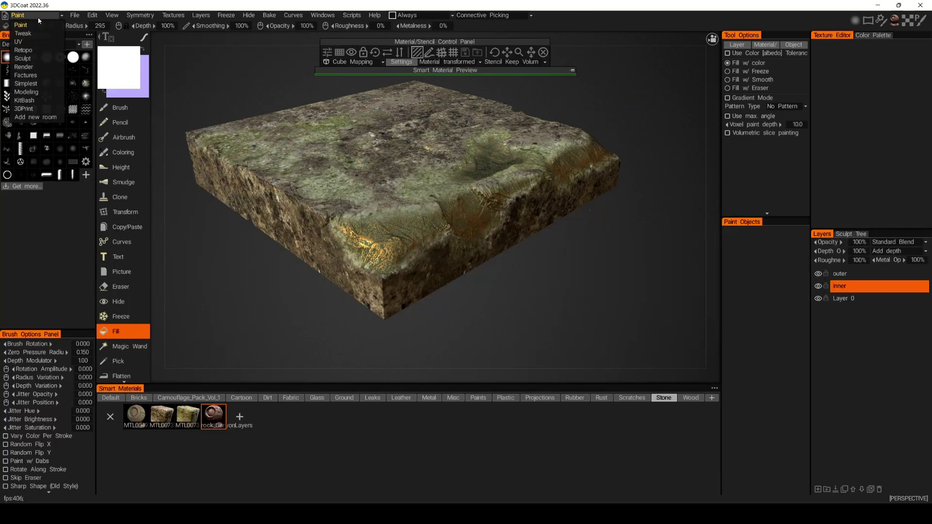
click(34, 59)
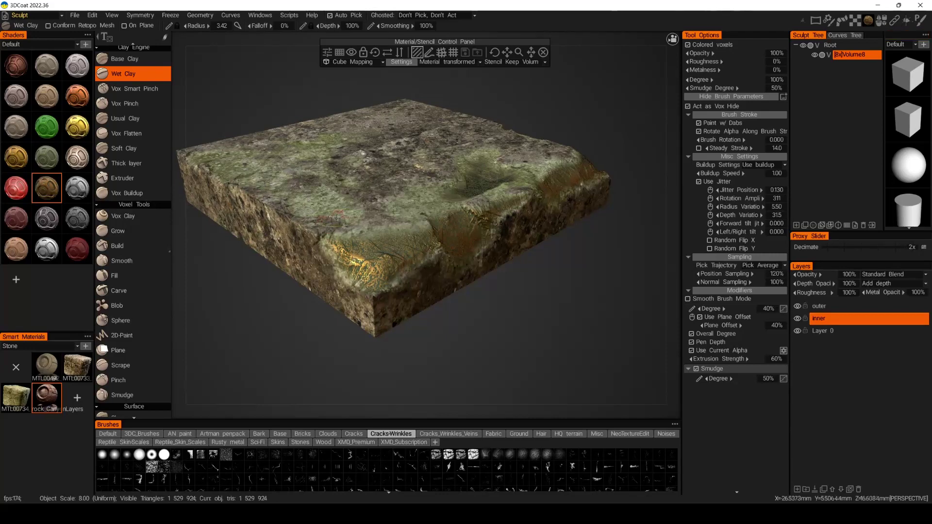
Turn off Act as Vox Hide for Wet Clay and enlarge the brush radius to about 8.37 over the slab's intact corner
scroll(390, 237, up, 10)
alt+drag(390, 237, 390, 217)
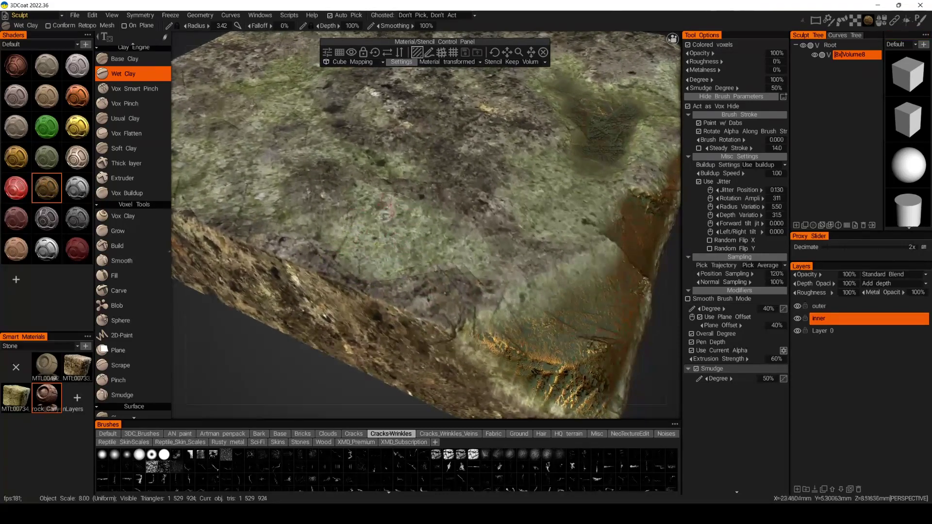
right_drag(390, 218, 387, 246)
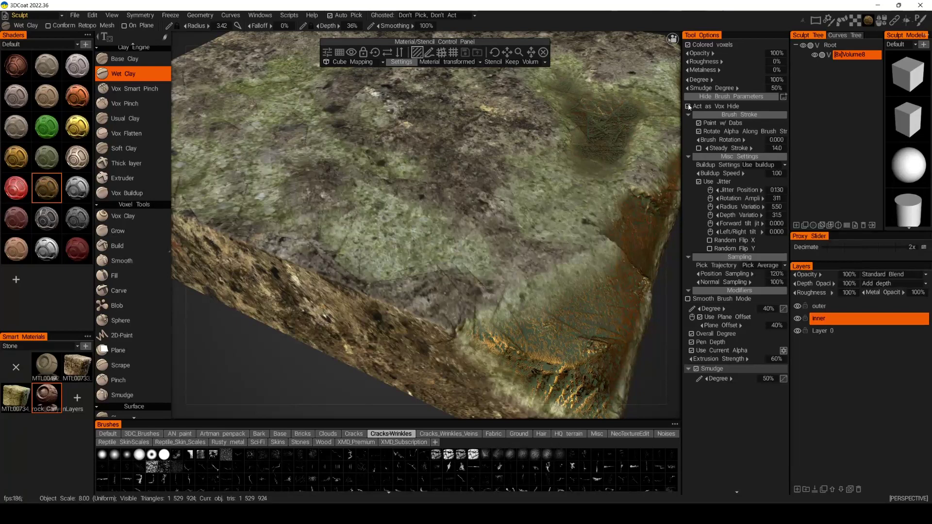
alt+drag(369, 252, 527, 310)
alt+drag(296, 211, 285, 209)
mouse_move(285, 210)
alt+right_down()
mouse_move(287, 225)
mouse_move(290, 202)
alt+right_up()
click(287, 224)
mouse_move(287, 224)
mouse_down()
mouse_move(320, 209)
mouse_move(286, 223)
mouse_up()
mouse_move(285, 219)
right_down()
mouse_move(285, 204)
mouse_move(324, 202)
right_up()
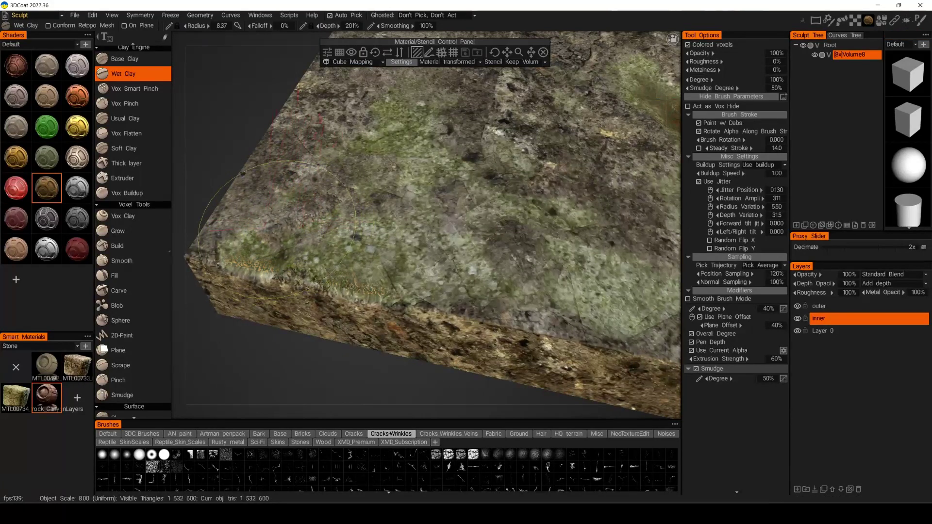
Build up a raised patch of rock_CanyonLayers material on the slab's intact top corner with Wet Clay
mouse_move(292, 221)
mouse_down()
mouse_move(313, 243)
mouse_move(335, 226)
mouse_move(276, 248)
mouse_move(305, 255)
mouse_move(287, 262)
mouse_move(383, 233)
mouse_up()
mouse_move(383, 233)
alt+mouse_down()
mouse_move(360, 237)
mouse_move(311, 213)
mouse_move(384, 233)
mouse_move(369, 200)
mouse_move(323, 187)
mouse_move(313, 211)
mouse_move(339, 247)
alt+mouse_up()
mouse_move(303, 219)
mouse_down()
mouse_move(307, 255)
mouse_move(321, 260)
mouse_up()
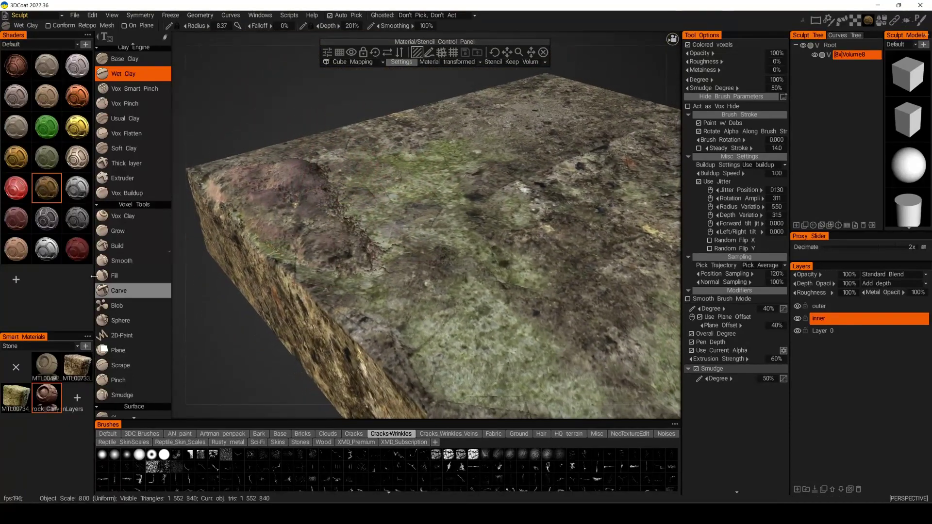
Choose the reddish-brown material from the Wood smart materials and build up clay with it beside the canyon rock patch
click(29, 347)
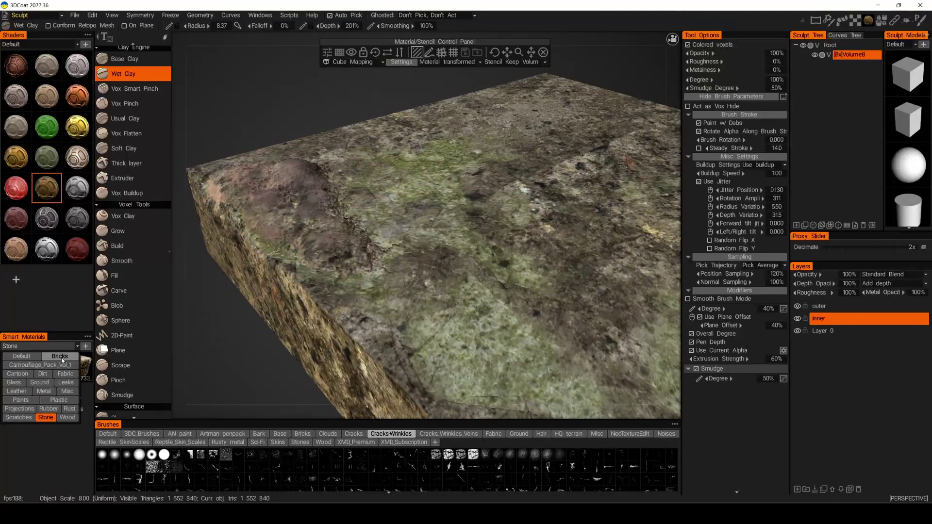
click(68, 418)
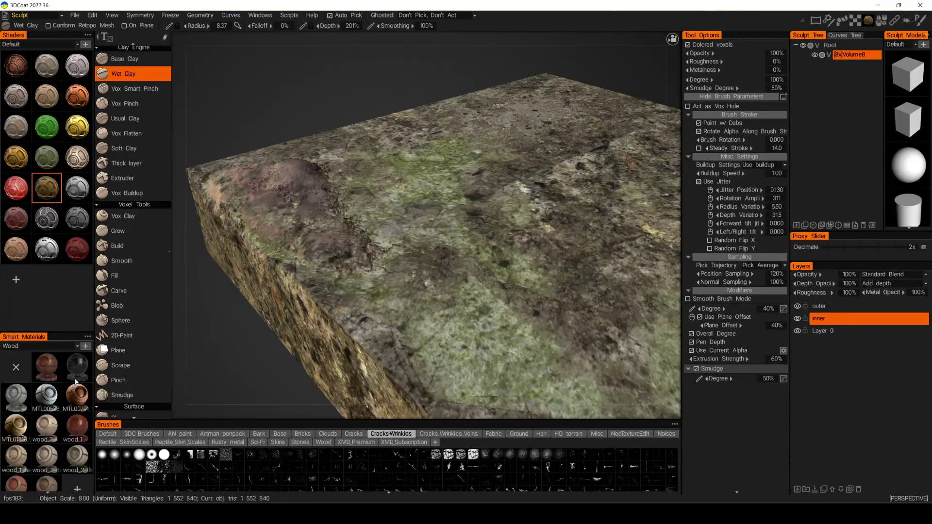
click(47, 367)
alt+drag(522, 179, 557, 244)
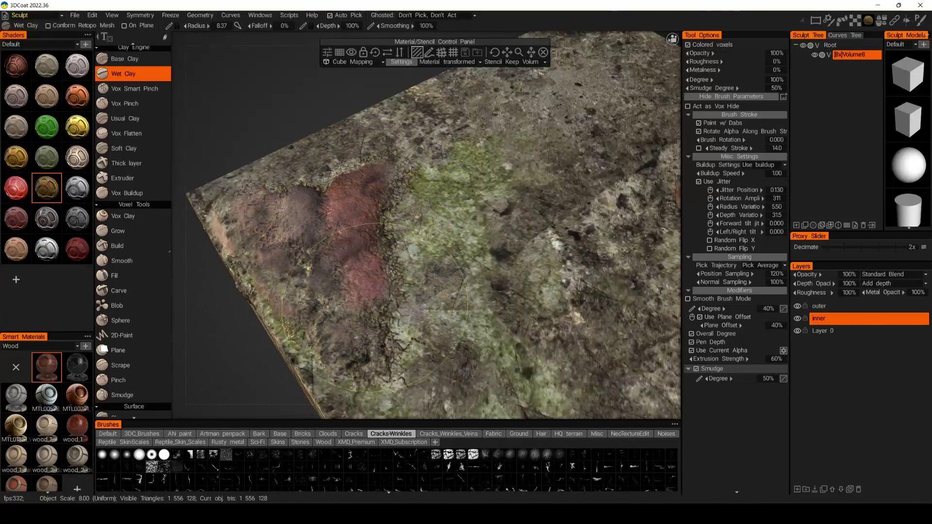
alt+drag(376, 300, 405, 193)
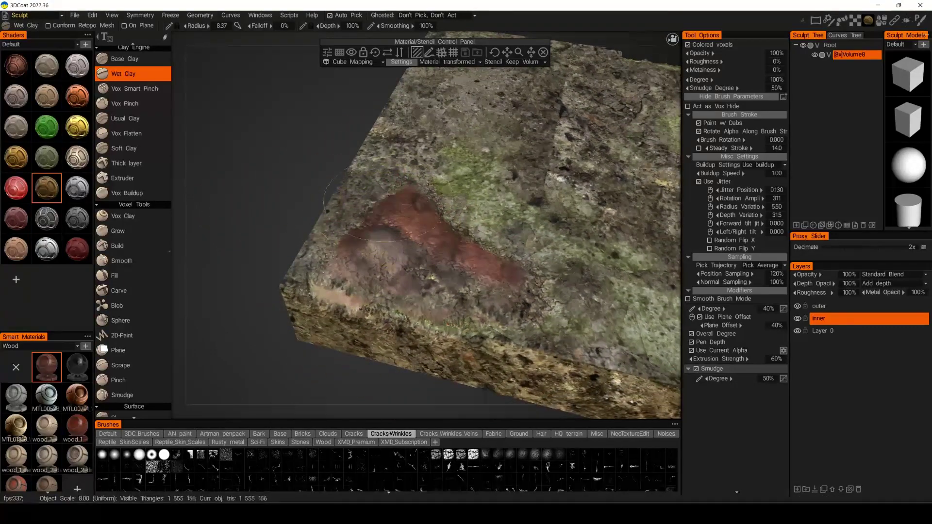
Undo the last clay stroke and carve a long gouge into the slab's edge beside the built-up patches, down to the core
alt+drag(312, 268, 468, 243)
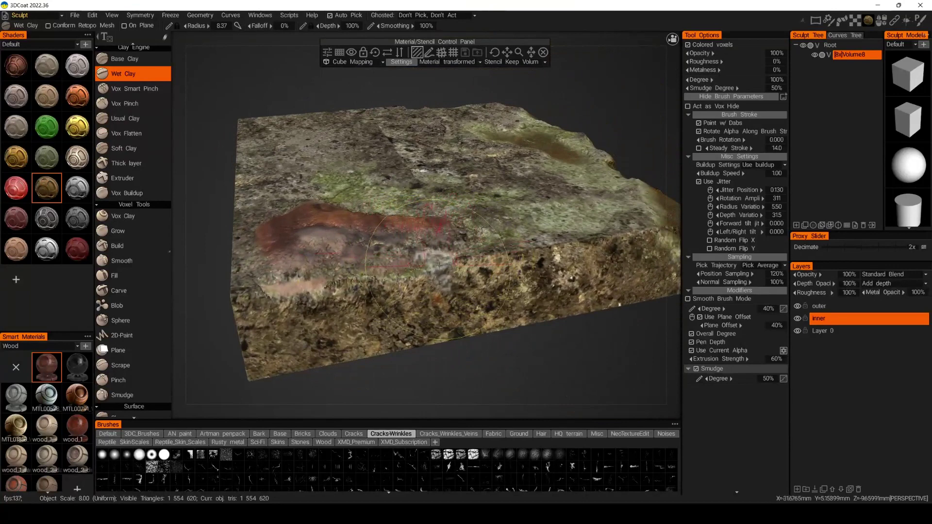
key(ctrl+z)
mouse_move(437, 266)
ctrl+mouse_down()
mouse_move(341, 289)
mouse_move(351, 256)
ctrl+mouse_up()
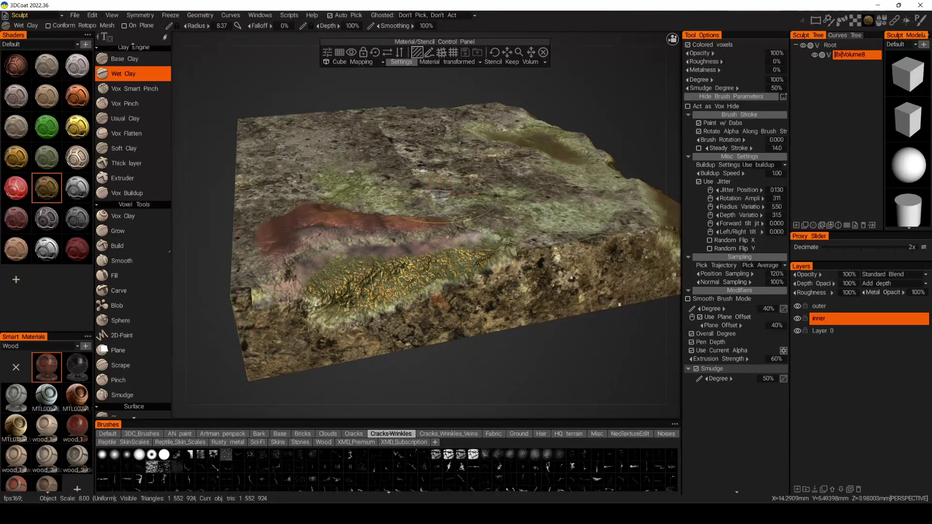
Extend the reddish-brown wood buildup across the top corner with Wet Clay and review the slab from several sides
mouse_move(603, 231)
alt+mouse_down()
mouse_move(568, 228)
mouse_move(495, 252)
mouse_move(453, 314)
mouse_move(413, 272)
alt+mouse_up()
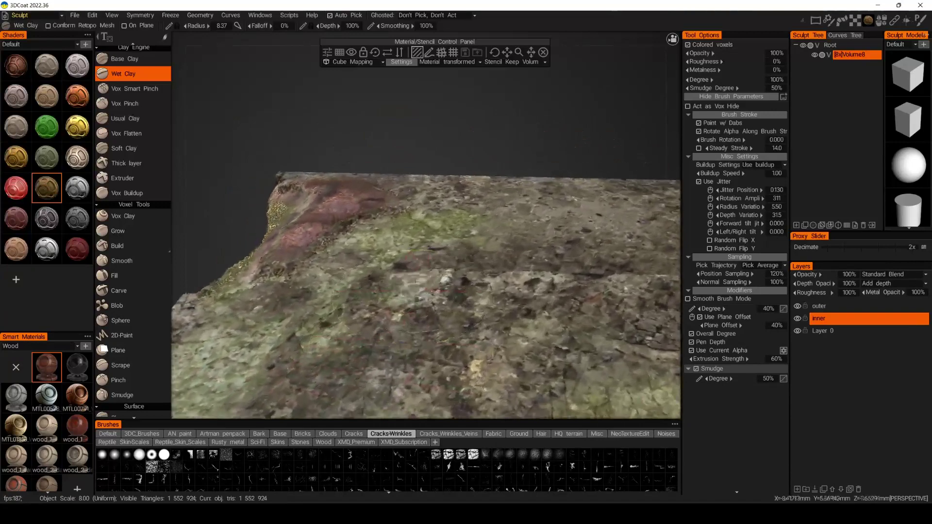
alt+right_drag(413, 272, 440, 267)
alt+drag(440, 267, 369, 240)
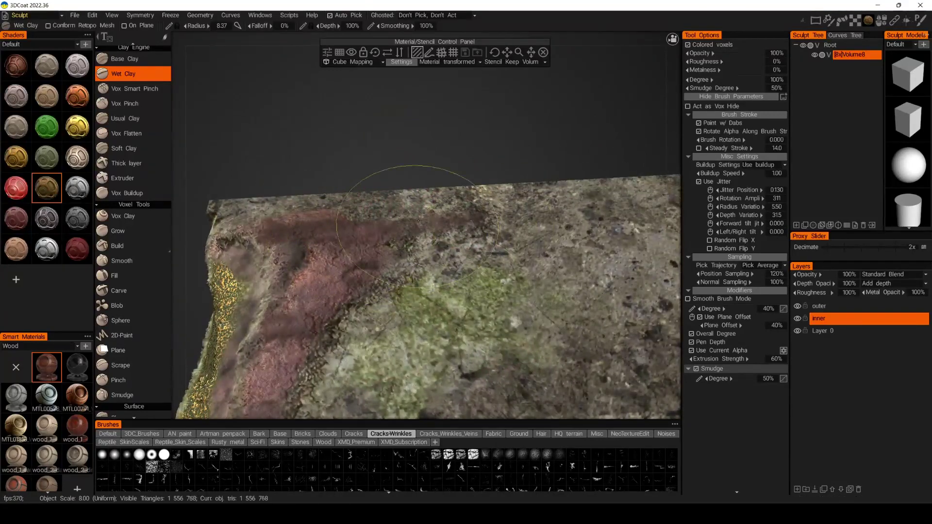
alt+drag(418, 221, 558, 387)
alt+right_drag(558, 387, 556, 375)
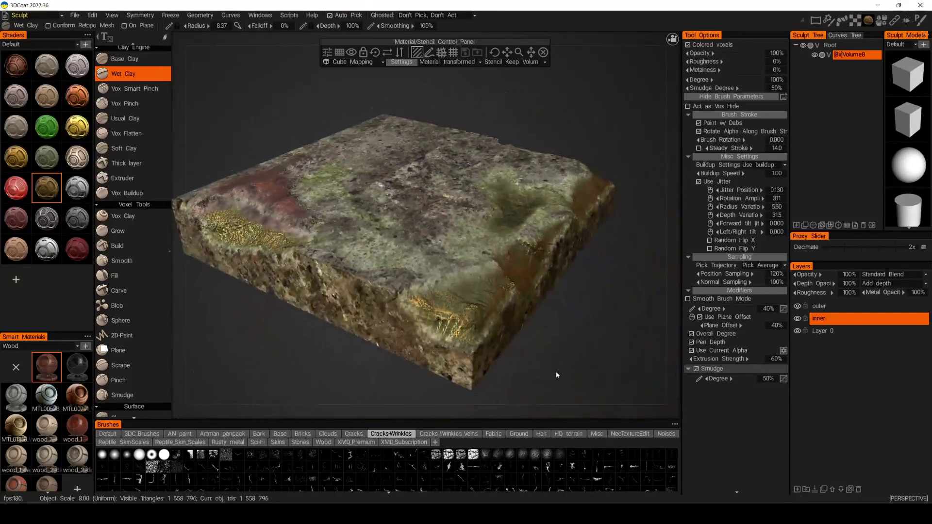
drag(557, 374, 529, 374)
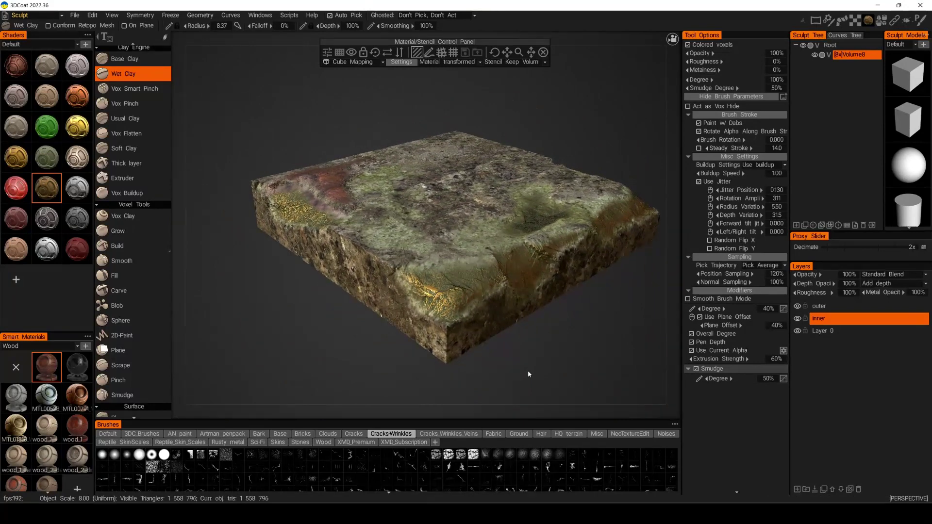
mouse_move(505, 277)
alt+mouse_down()
mouse_move(467, 254)
mouse_move(422, 291)
mouse_move(421, 306)
mouse_move(405, 303)
alt+mouse_up()
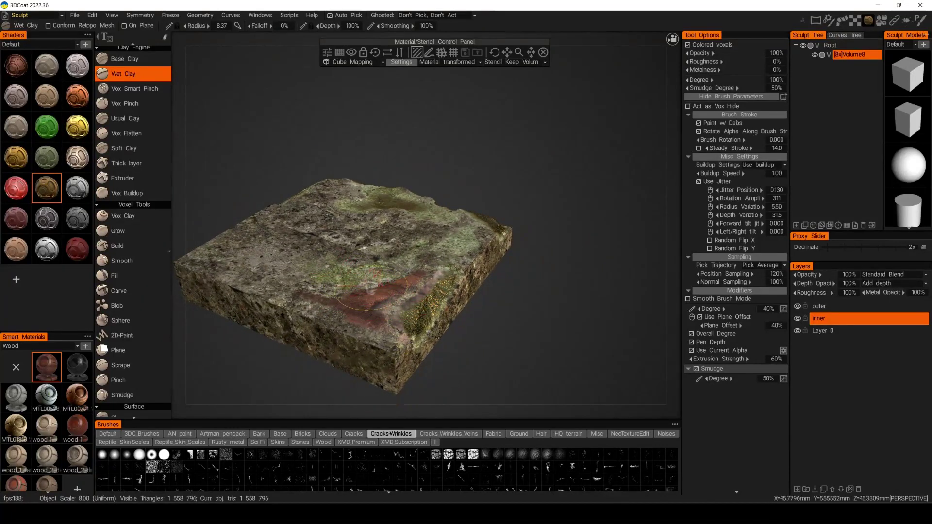